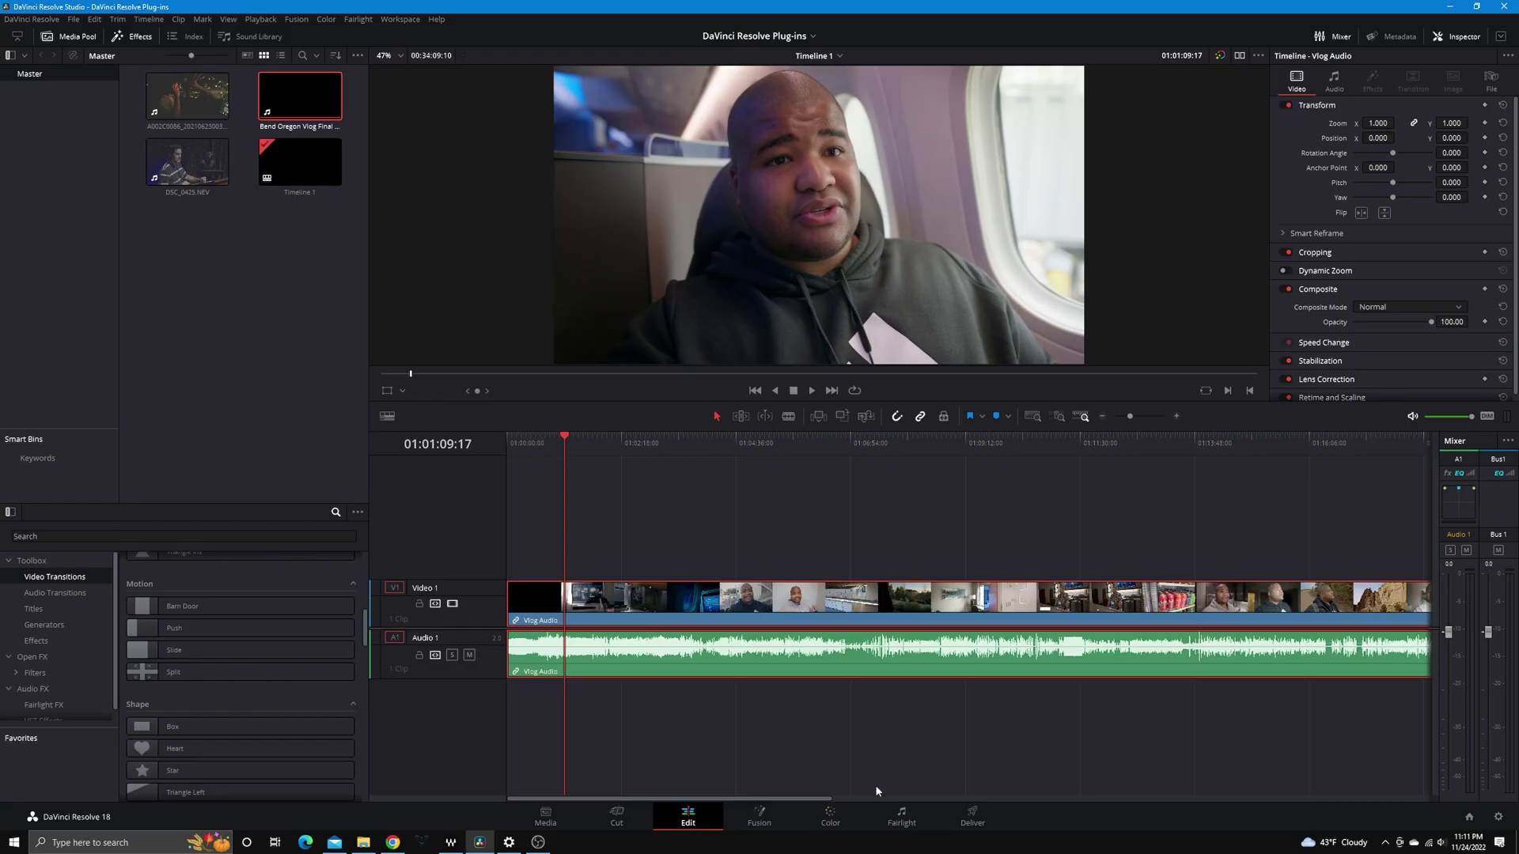
On the Fairlight page, insert the Clarity Vx Stereo VST plug-in on audio track A1 and adjust its processing.
{"action": "left_click", "coordinate": [887, 819]}
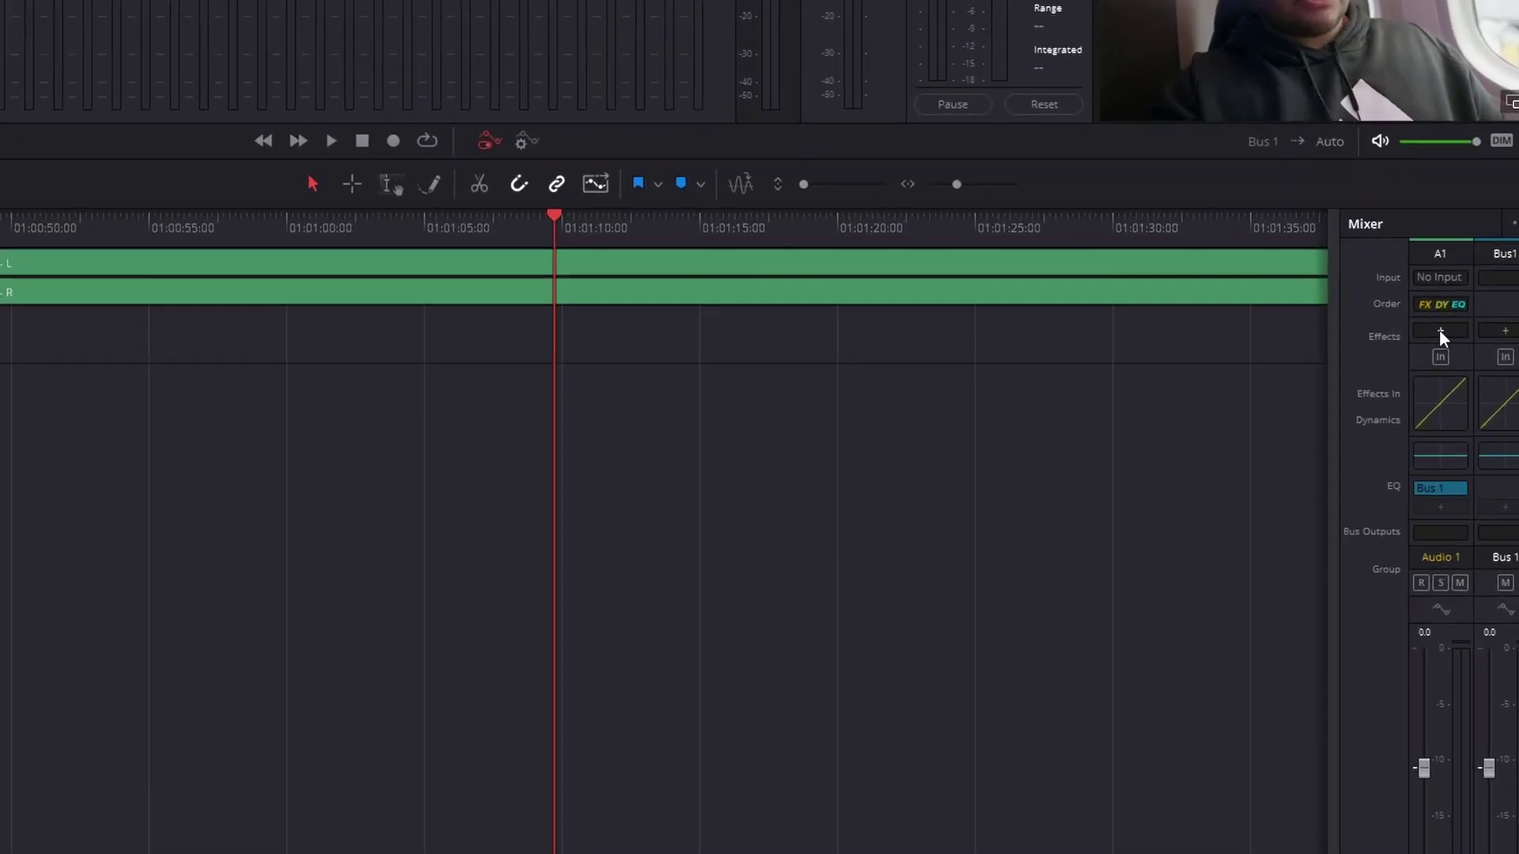
{"action": "left_click", "coordinate": [1458, 326]}
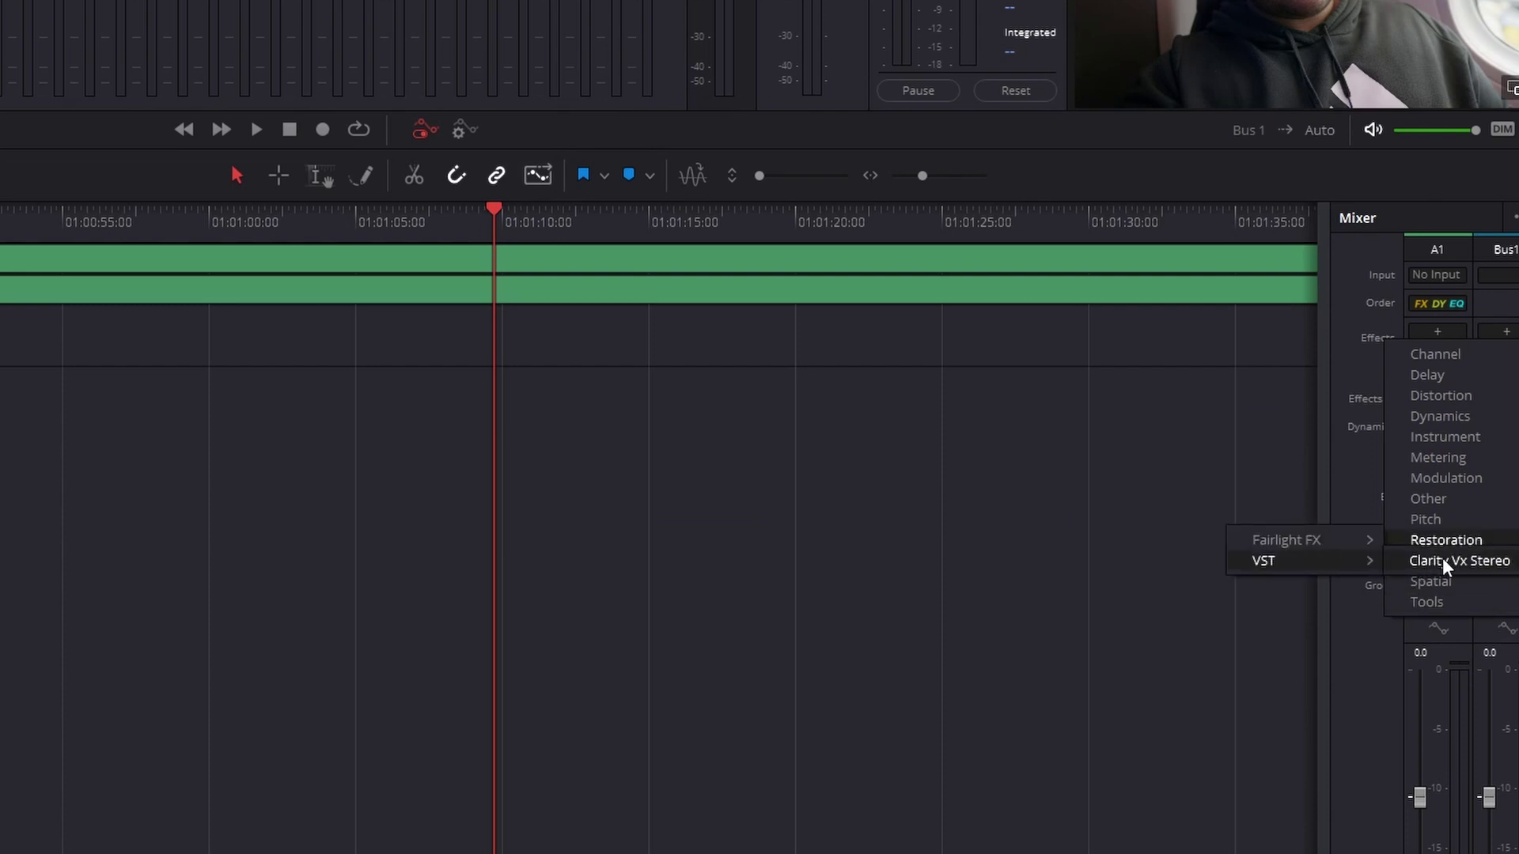
{"action": "left_click", "coordinate": [1445, 562]}
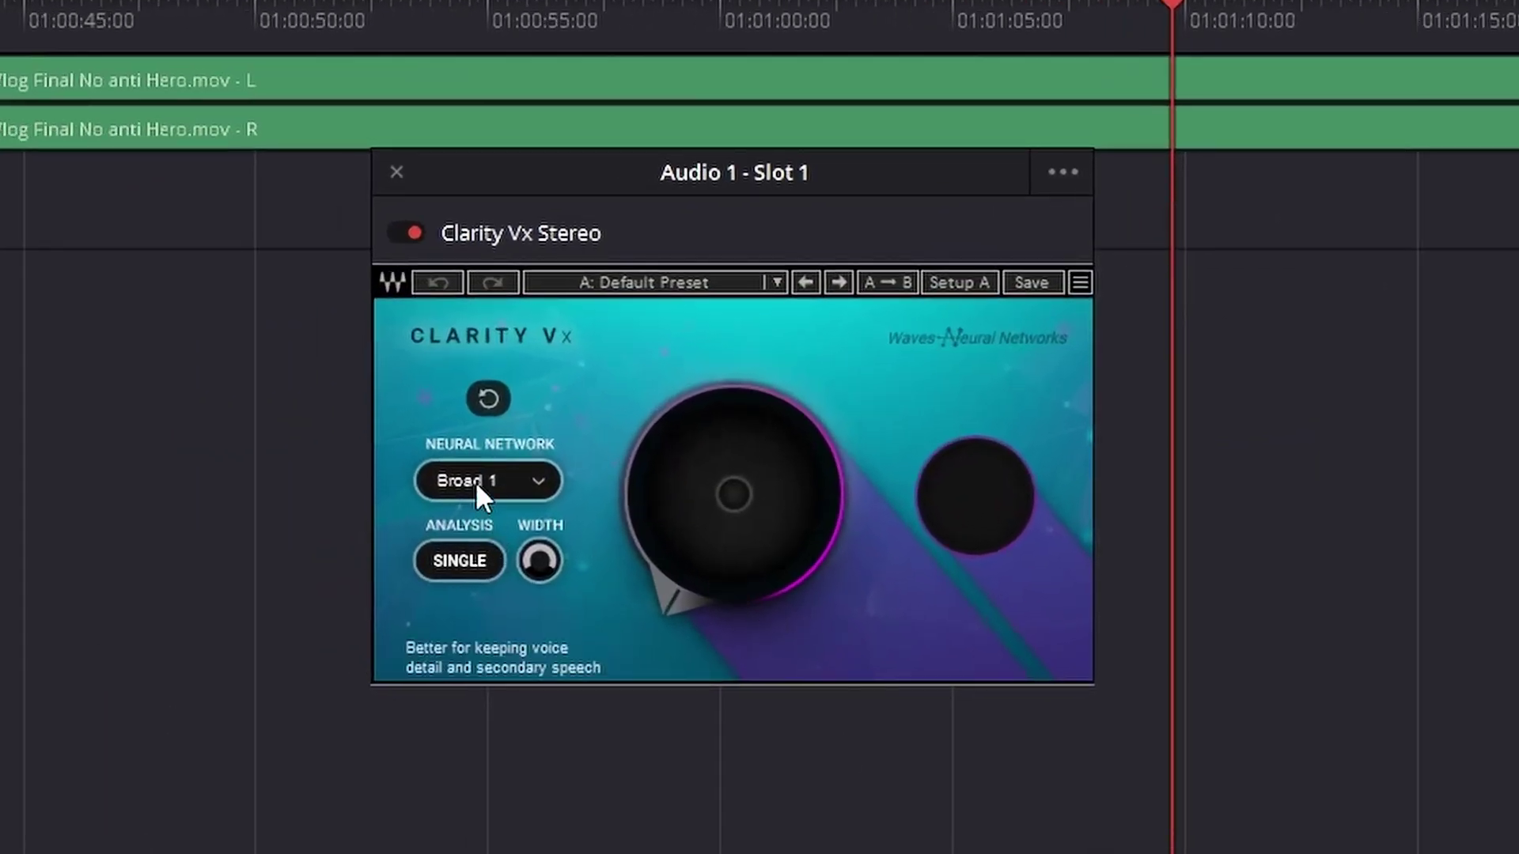
{"action": "scroll", "coordinate": [476, 481], "scroll_direction": "down", "scroll_amount": 1}
{"action": "left_click", "coordinate": [459, 560]}
{"action": "left_click_drag", "start_coordinate": [734, 495], "coordinate": [734, 430]}
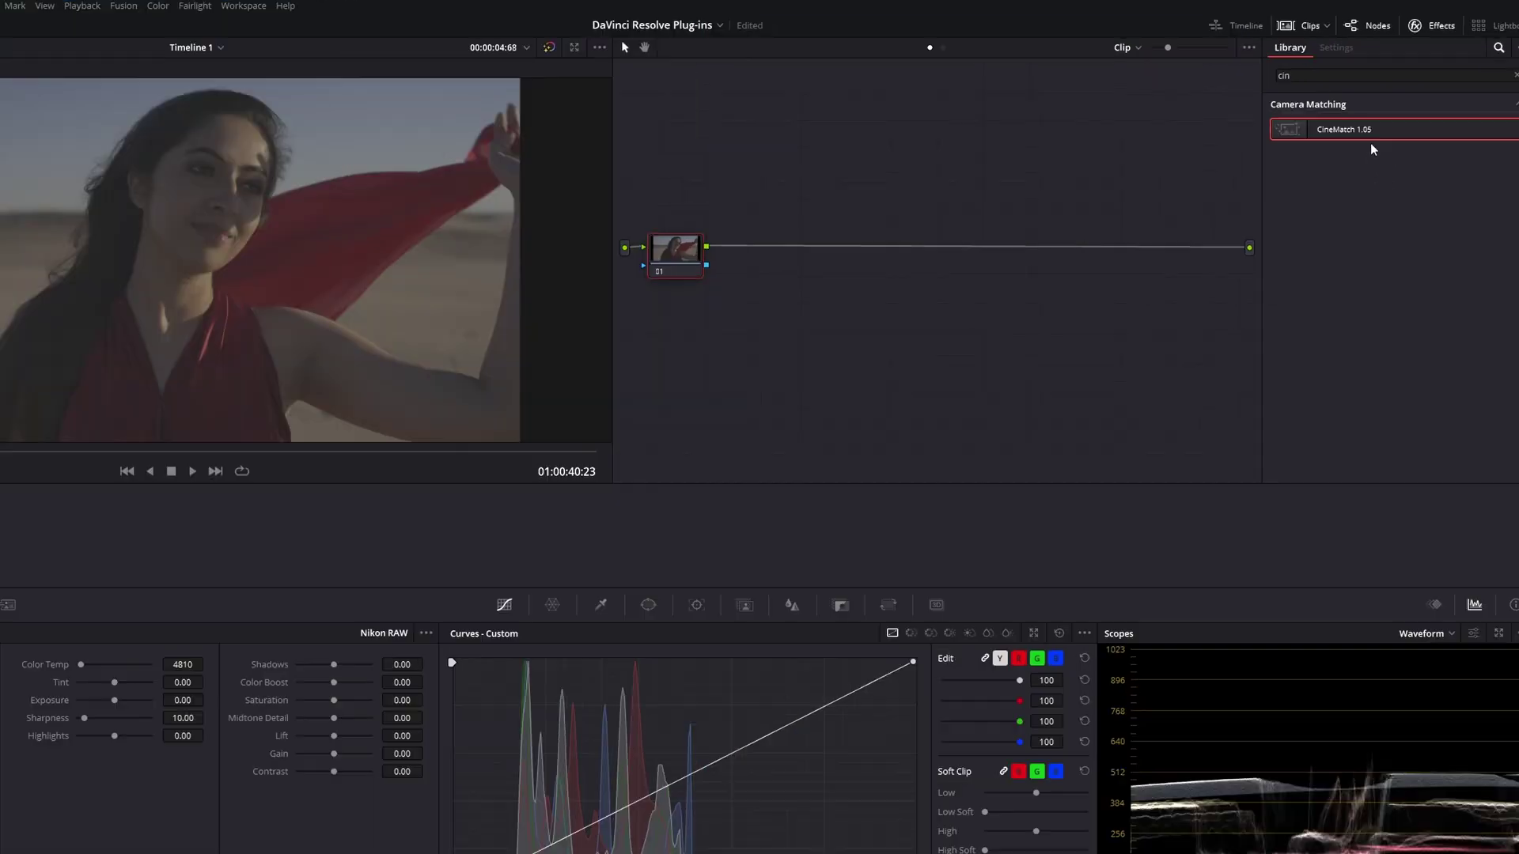
Apply the CineMatch 1.05 effect to the nodes of the DNG and Nikon RAW clips.
{"action": "left_click_drag", "start_coordinate": [1373, 149], "coordinate": [1001, 144]}
{"action": "left_click_drag", "start_coordinate": [61, 350], "coordinate": [47, 356]}
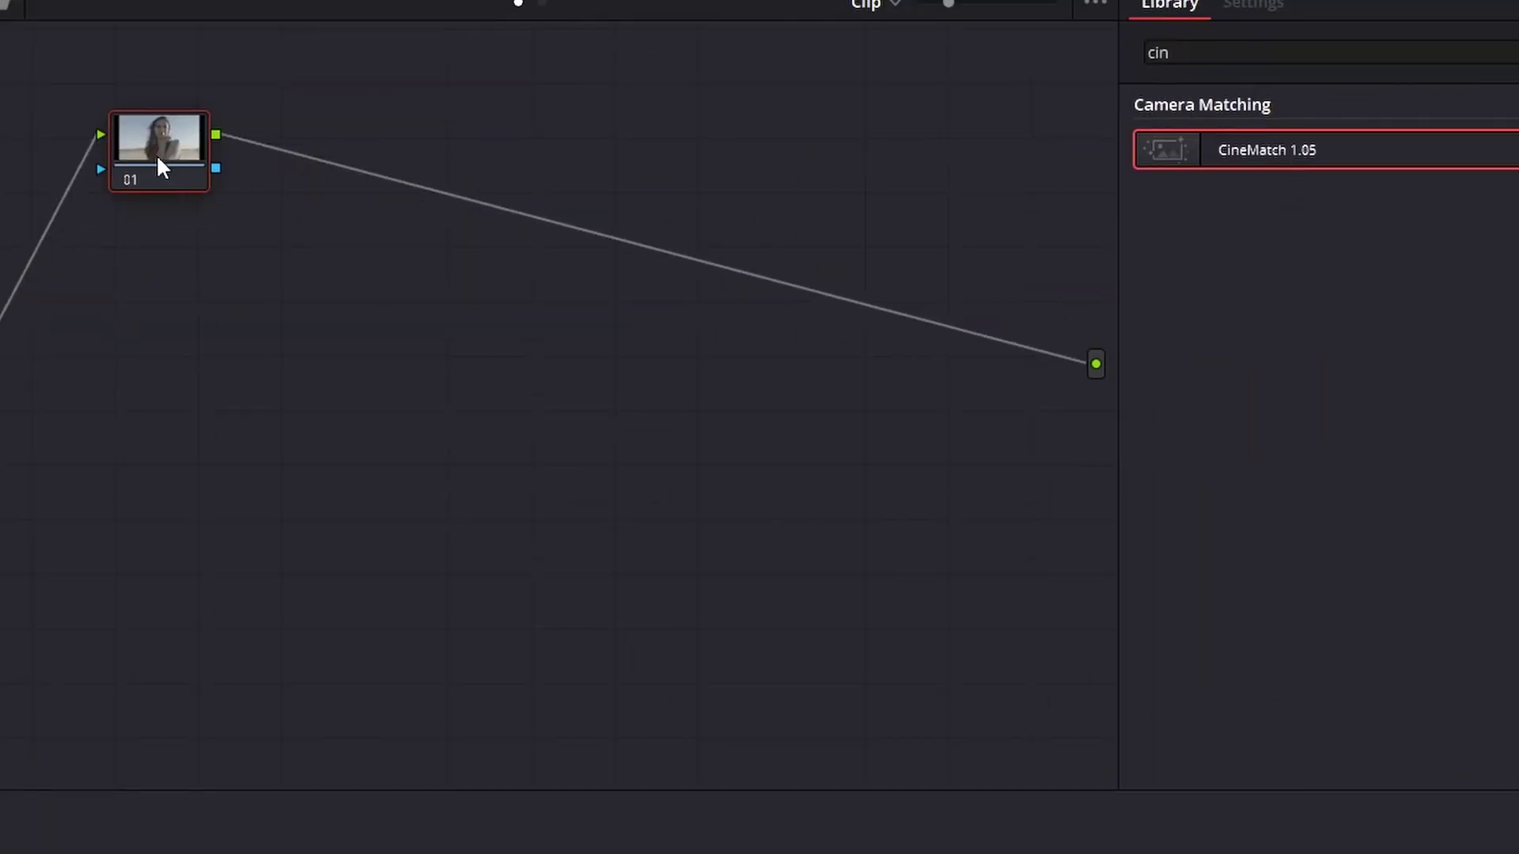
{"action": "left_click_drag", "start_coordinate": [161, 166], "coordinate": [160, 166]}
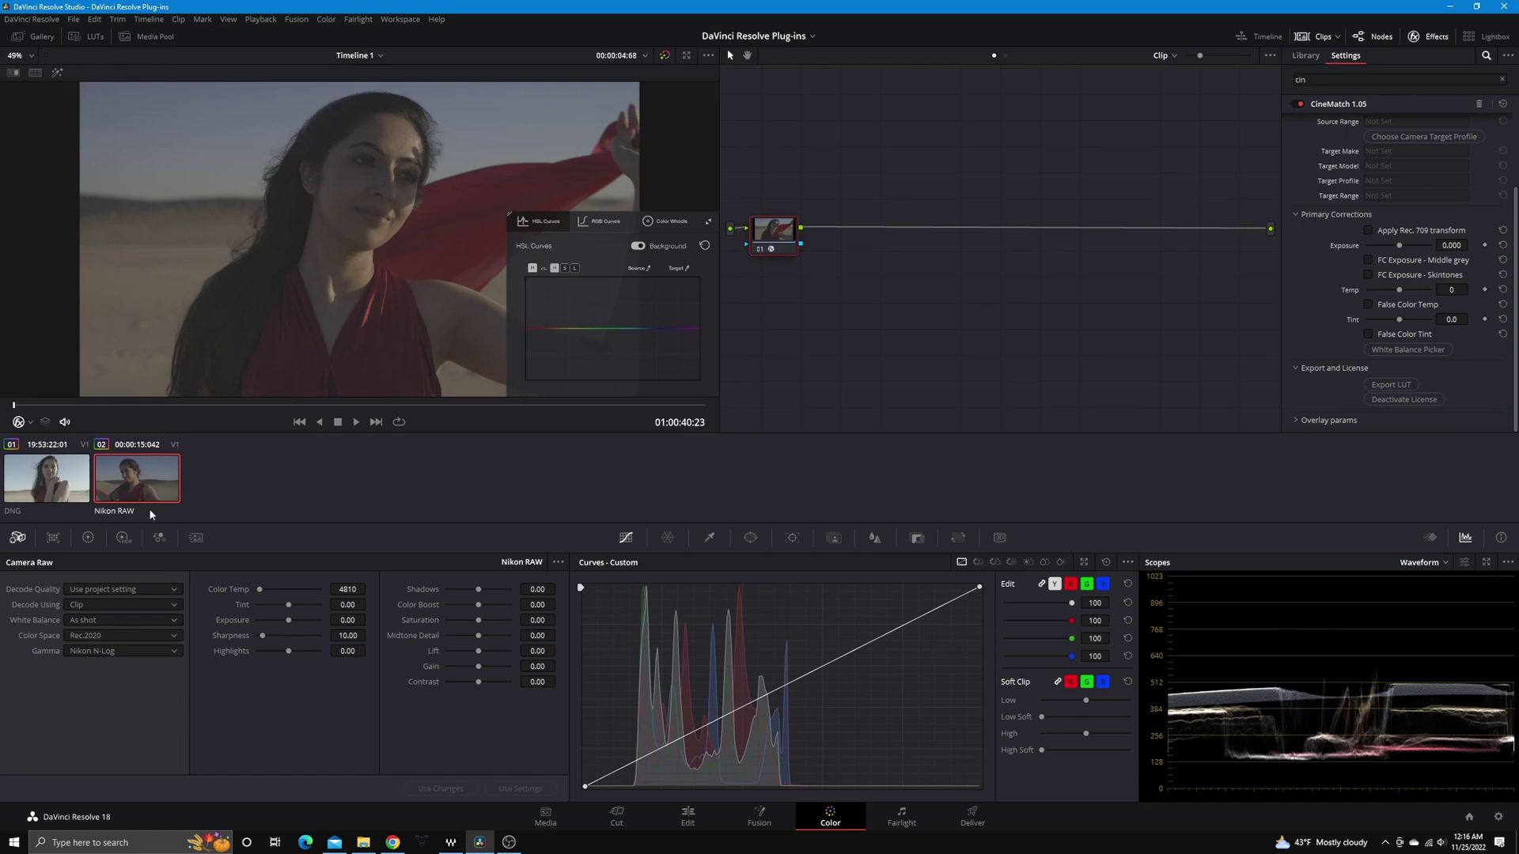
Set the Nikon RAW clip's CineMatch source camera profile to Nikon, Z 6, N-Log, Full range.
{"action": "scroll", "coordinate": [1377, 189], "scroll_direction": "up", "scroll_amount": 3}
{"action": "left_click", "coordinate": [1404, 160]}
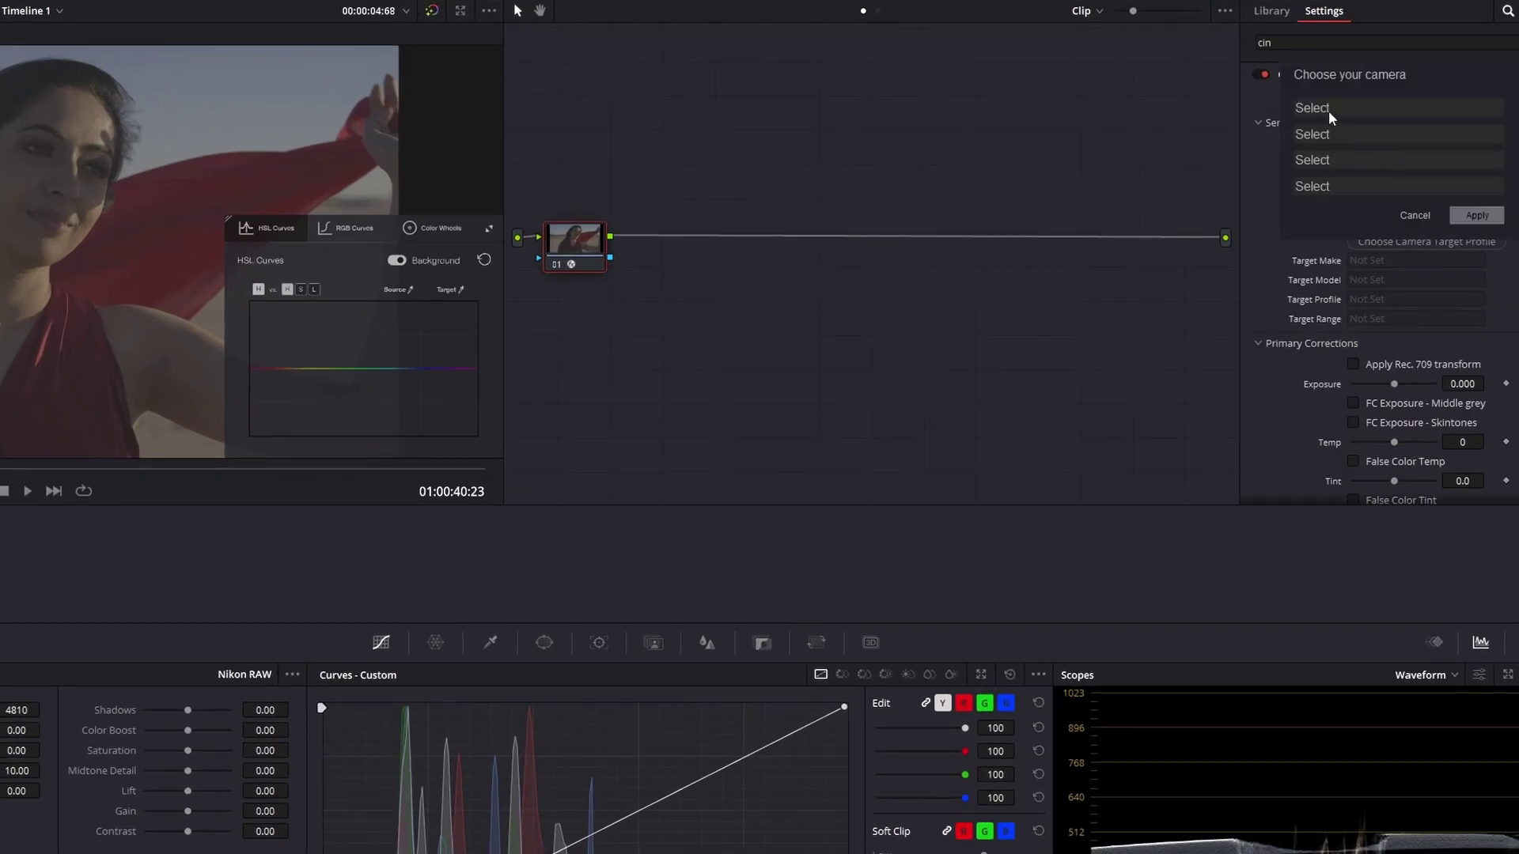
{"action": "left_click", "coordinate": [1348, 132]}
{"action": "left_click", "coordinate": [1319, 223]}
{"action": "left_click", "coordinate": [1332, 185]}
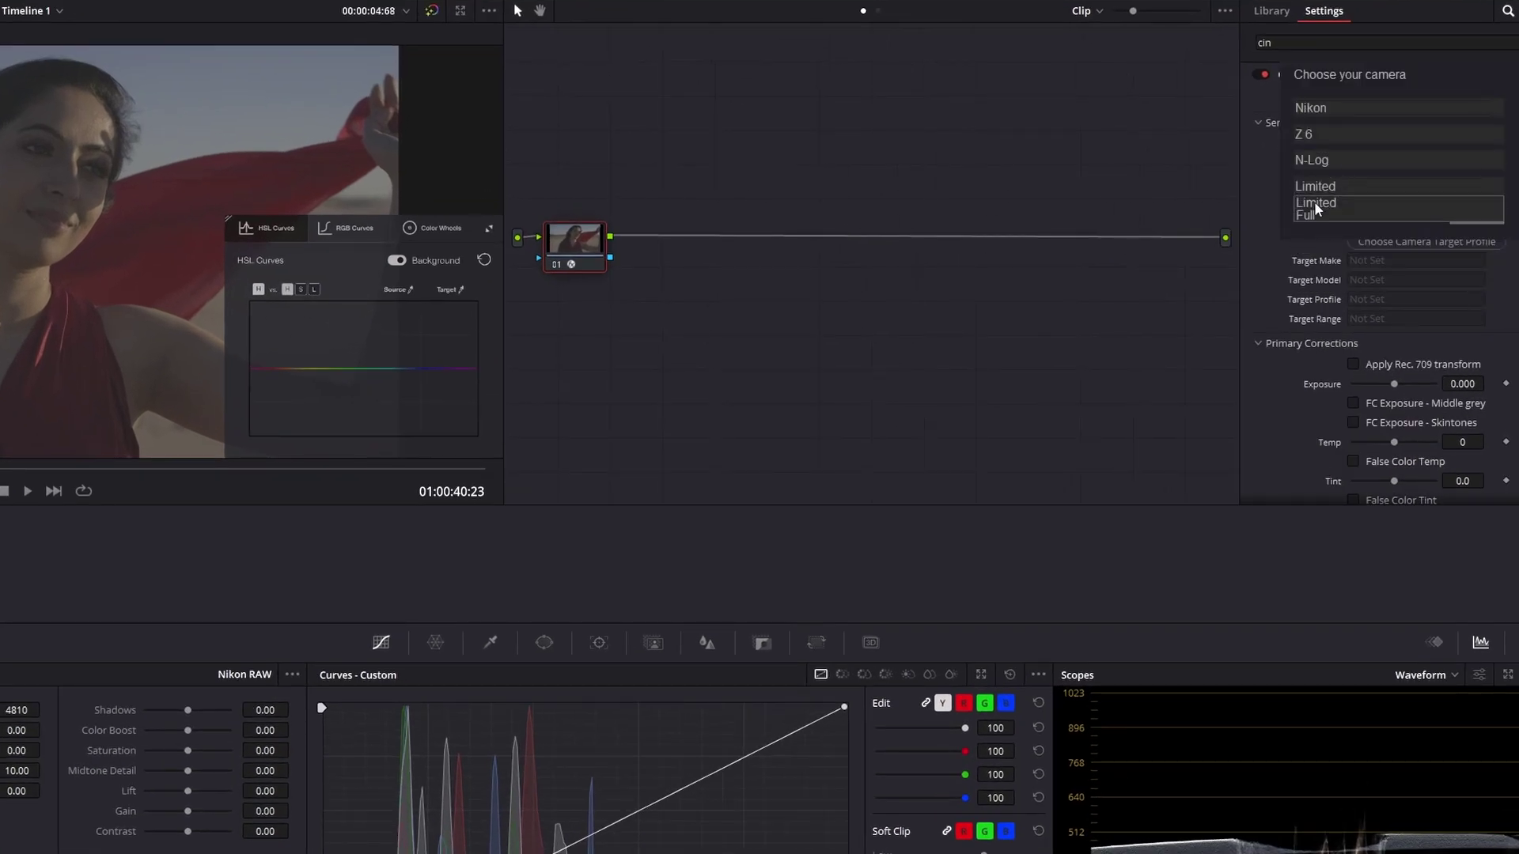
{"action": "left_click", "coordinate": [1476, 216]}
Enable the Rec. 709 transform for the Nikon RAW clip and raise its CineMatch exposure to 1.136.
{"action": "left_click", "coordinate": [1352, 364]}
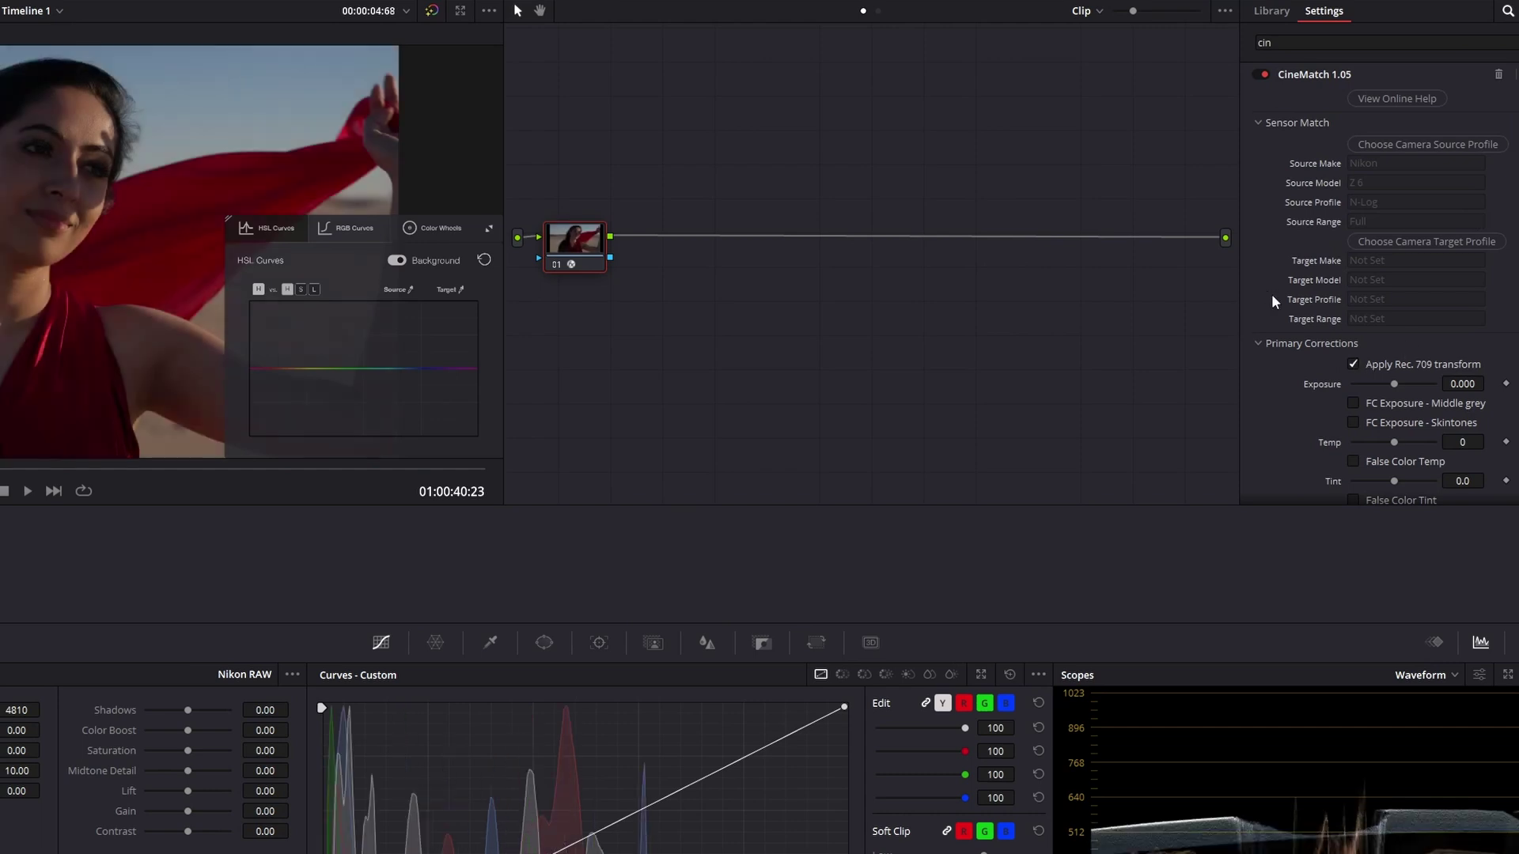
{"action": "left_click_drag", "start_coordinate": [1393, 384], "coordinate": [1405, 383]}
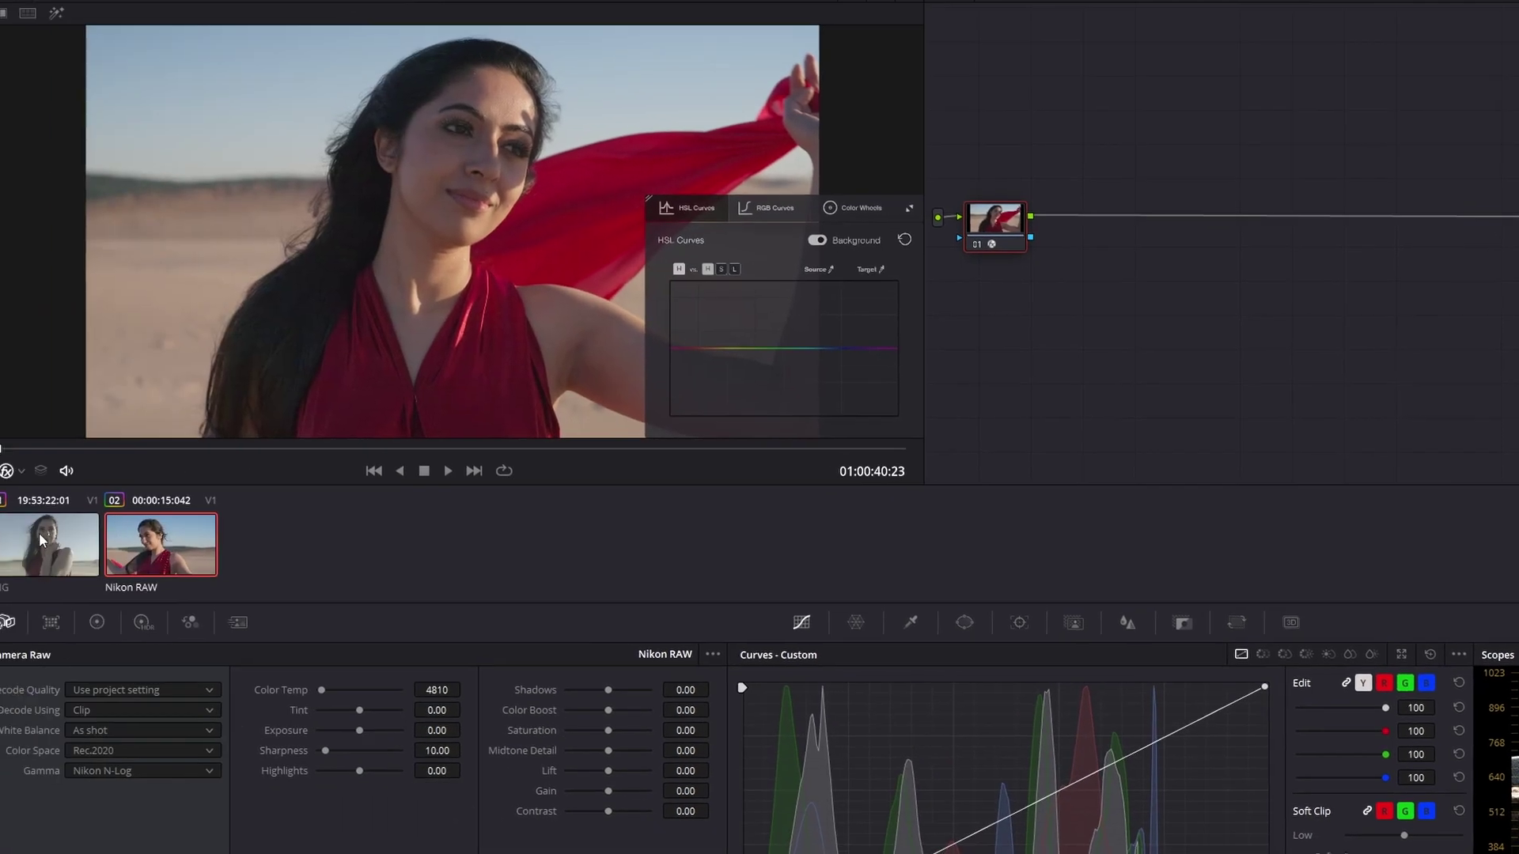
For the DNG clip, set the CineMatch source camera profile to a Blackmagic Design camera.
{"action": "left_click", "coordinate": [36, 538]}
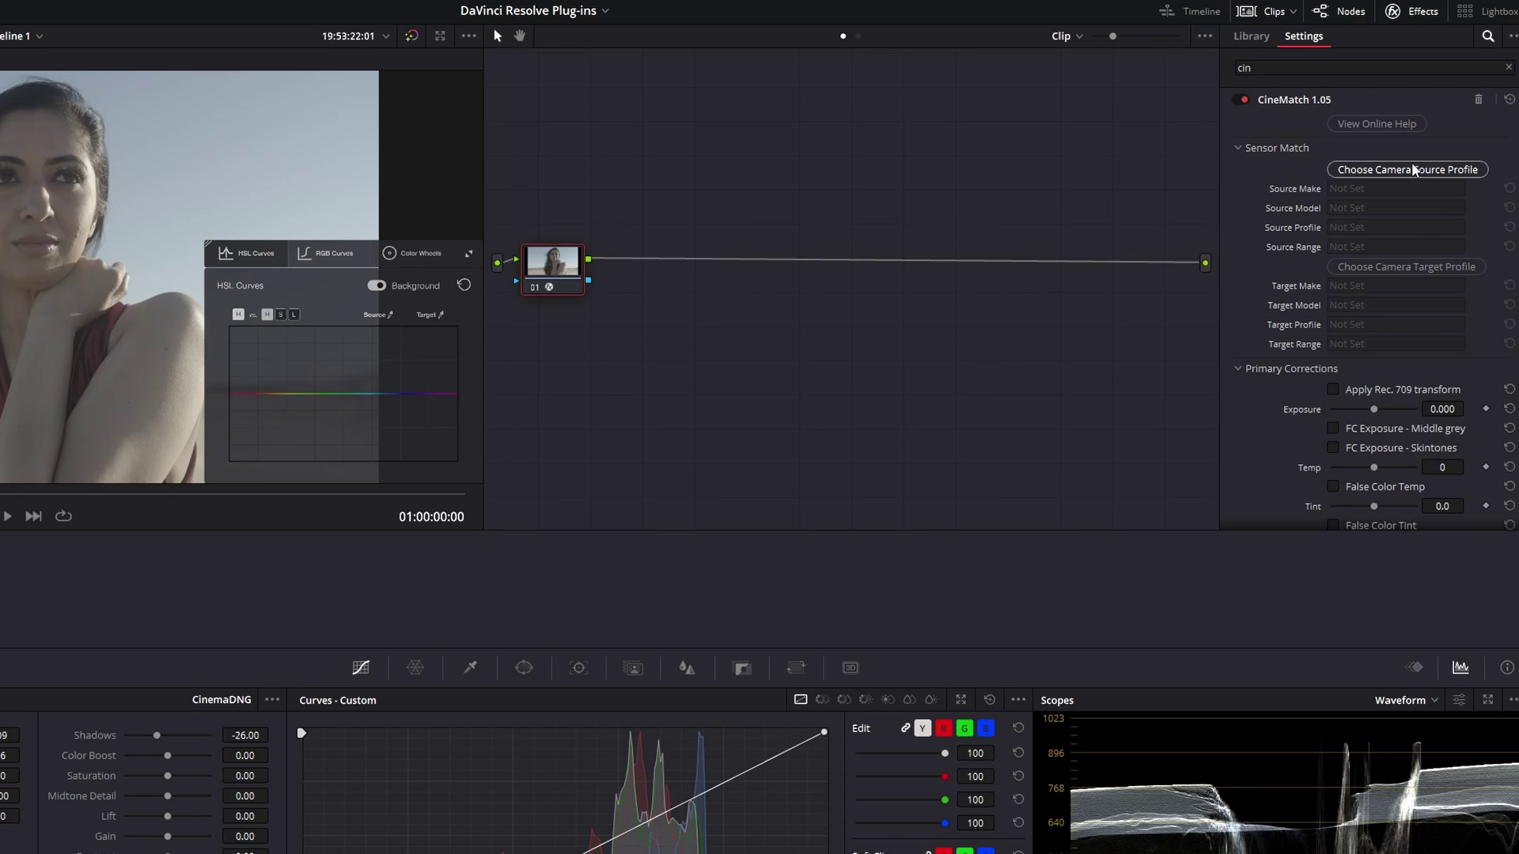
{"action": "left_click", "coordinate": [1413, 170]}
{"action": "left_click", "coordinate": [1392, 122]}
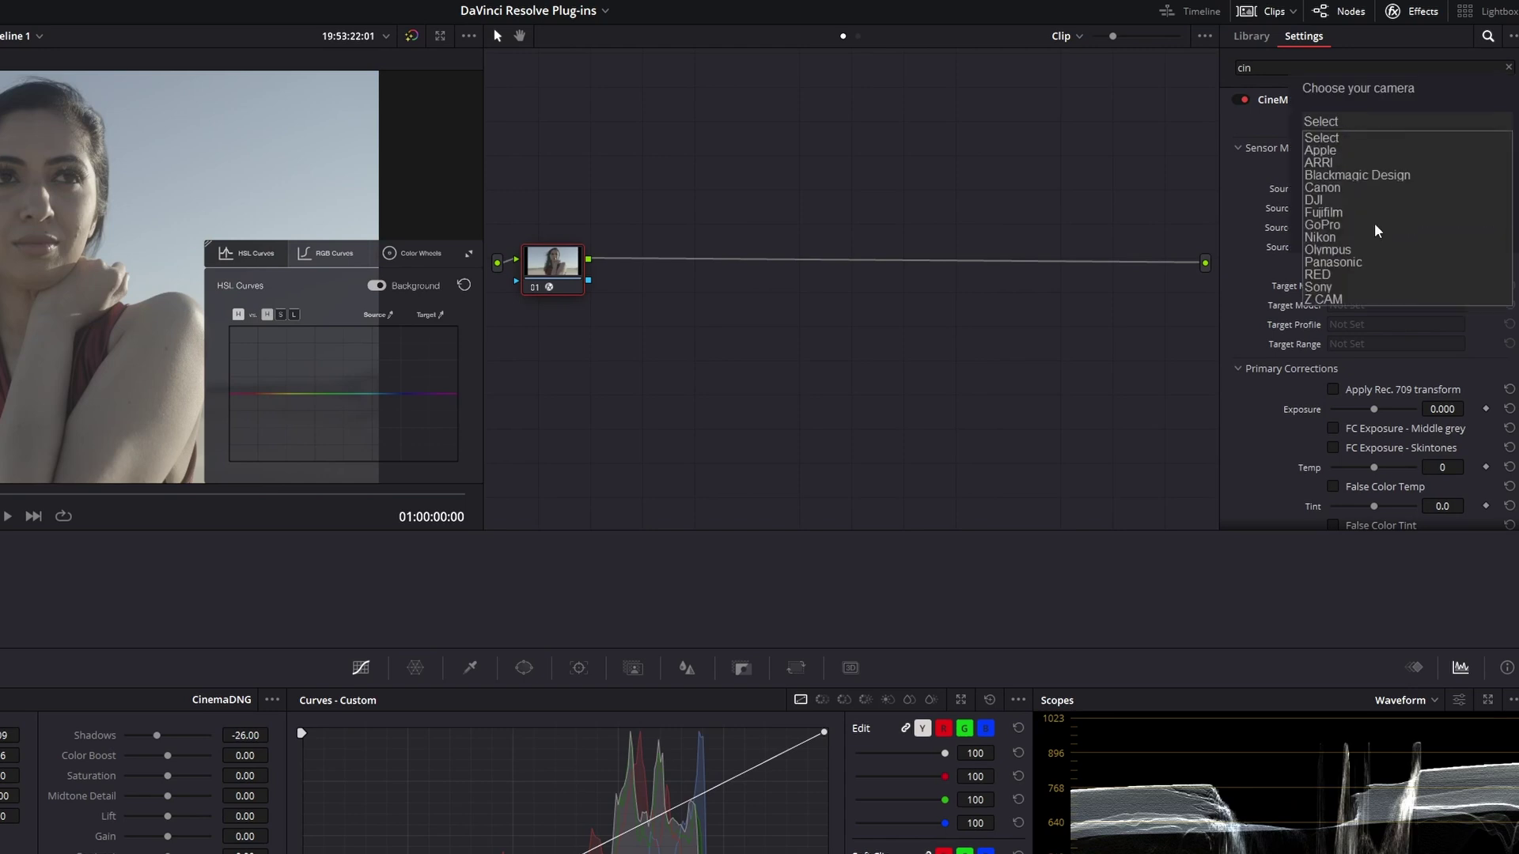
{"action": "left_click", "coordinate": [1338, 176]}
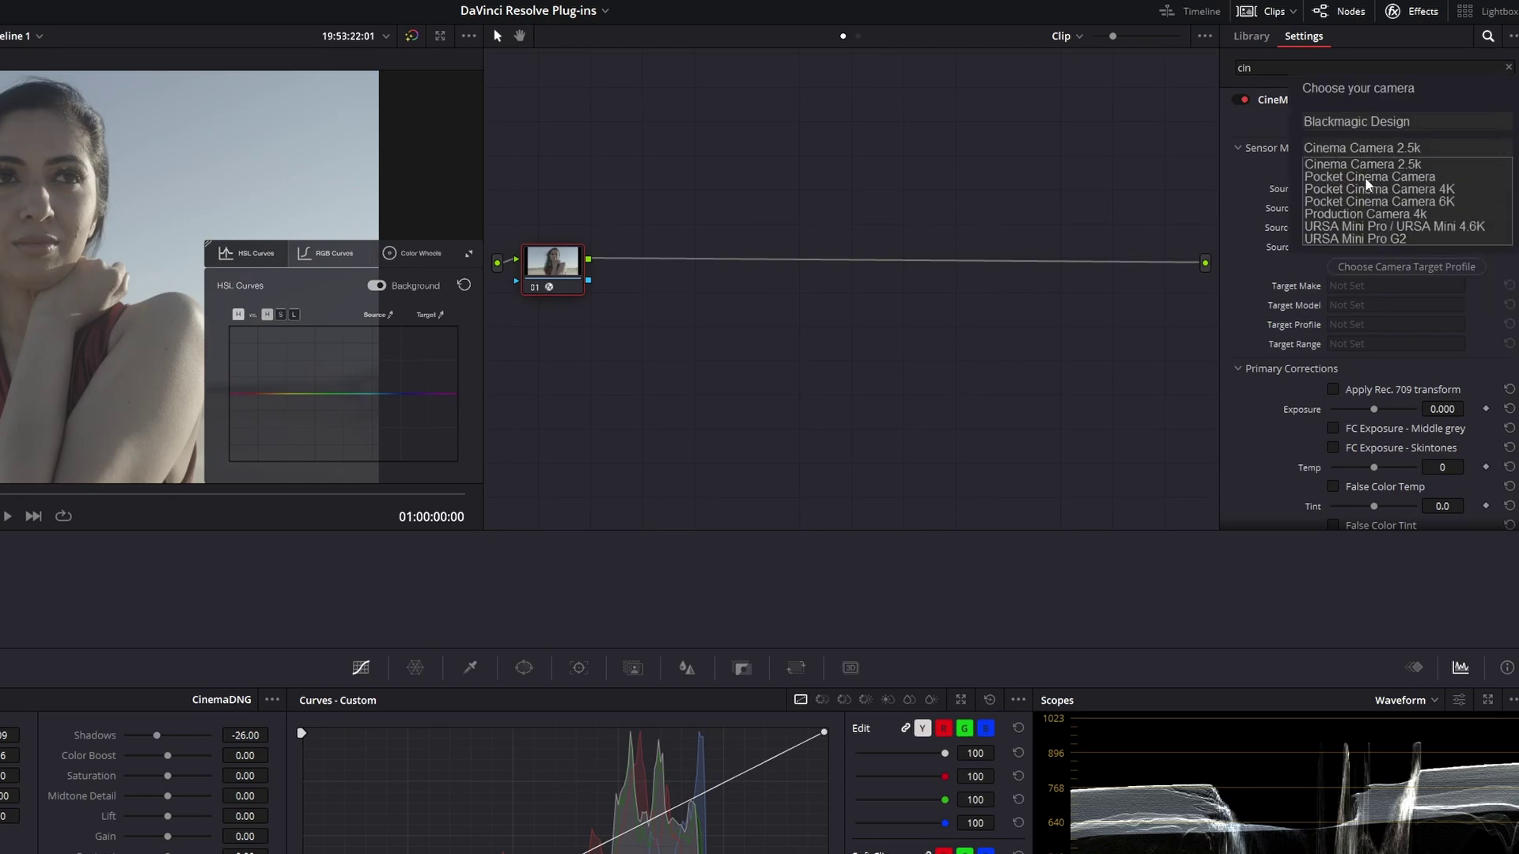
{"action": "left_click", "coordinate": [1372, 219]}
{"action": "left_click", "coordinate": [1478, 227]}
Set the DNG clip's CineMatch target profile to Nikon, Z 6, N-Log, Full, and enable the Rec. 709 transform.
{"action": "left_click", "coordinate": [1392, 267]}
{"action": "left_click", "coordinate": [1337, 230]}
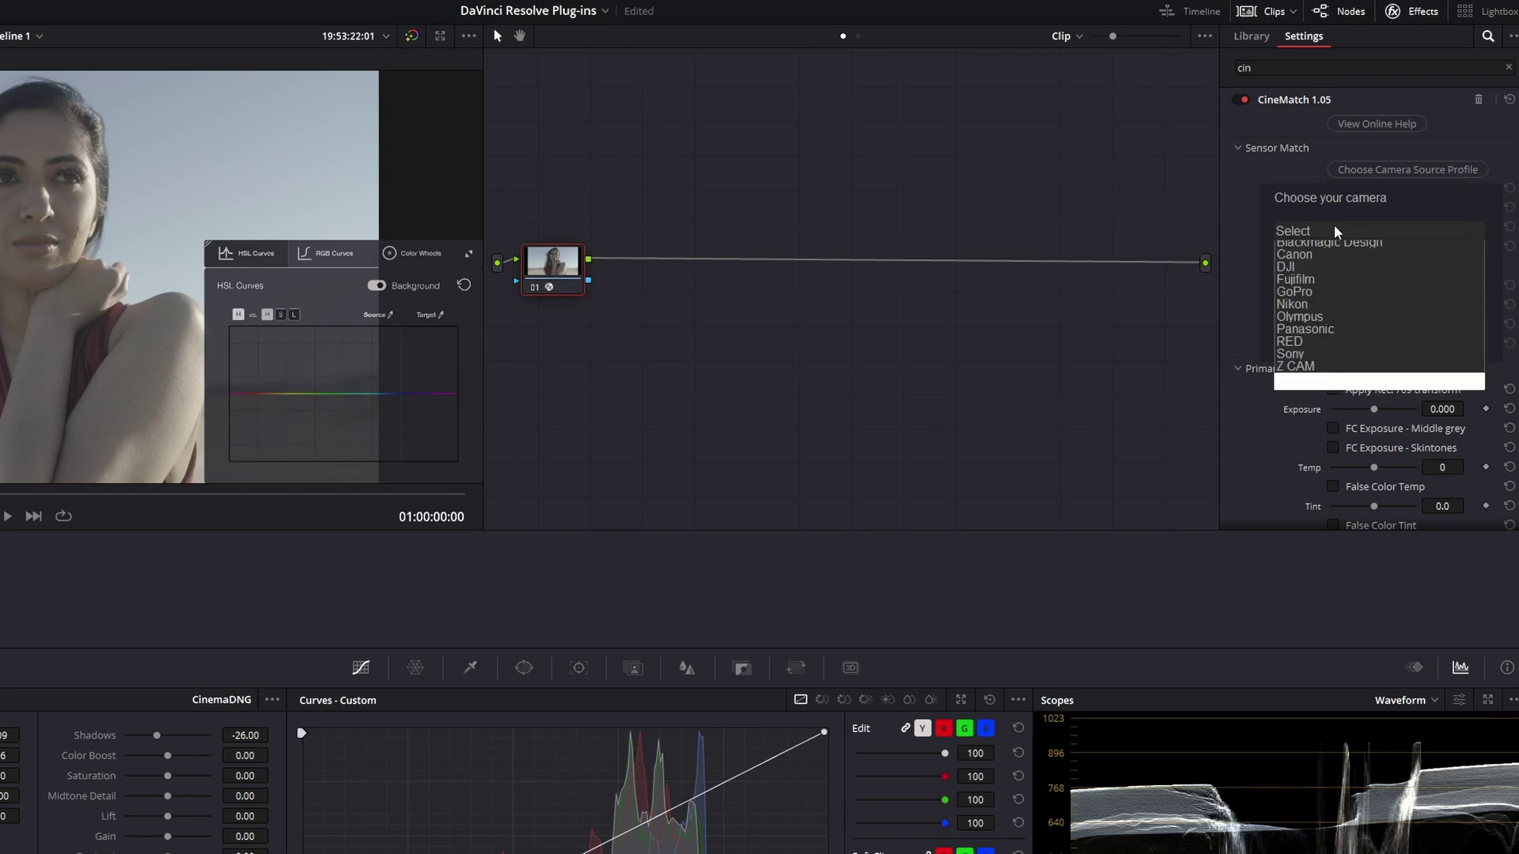
{"action": "left_click", "coordinate": [1313, 345]}
{"action": "left_click", "coordinate": [1319, 309]}
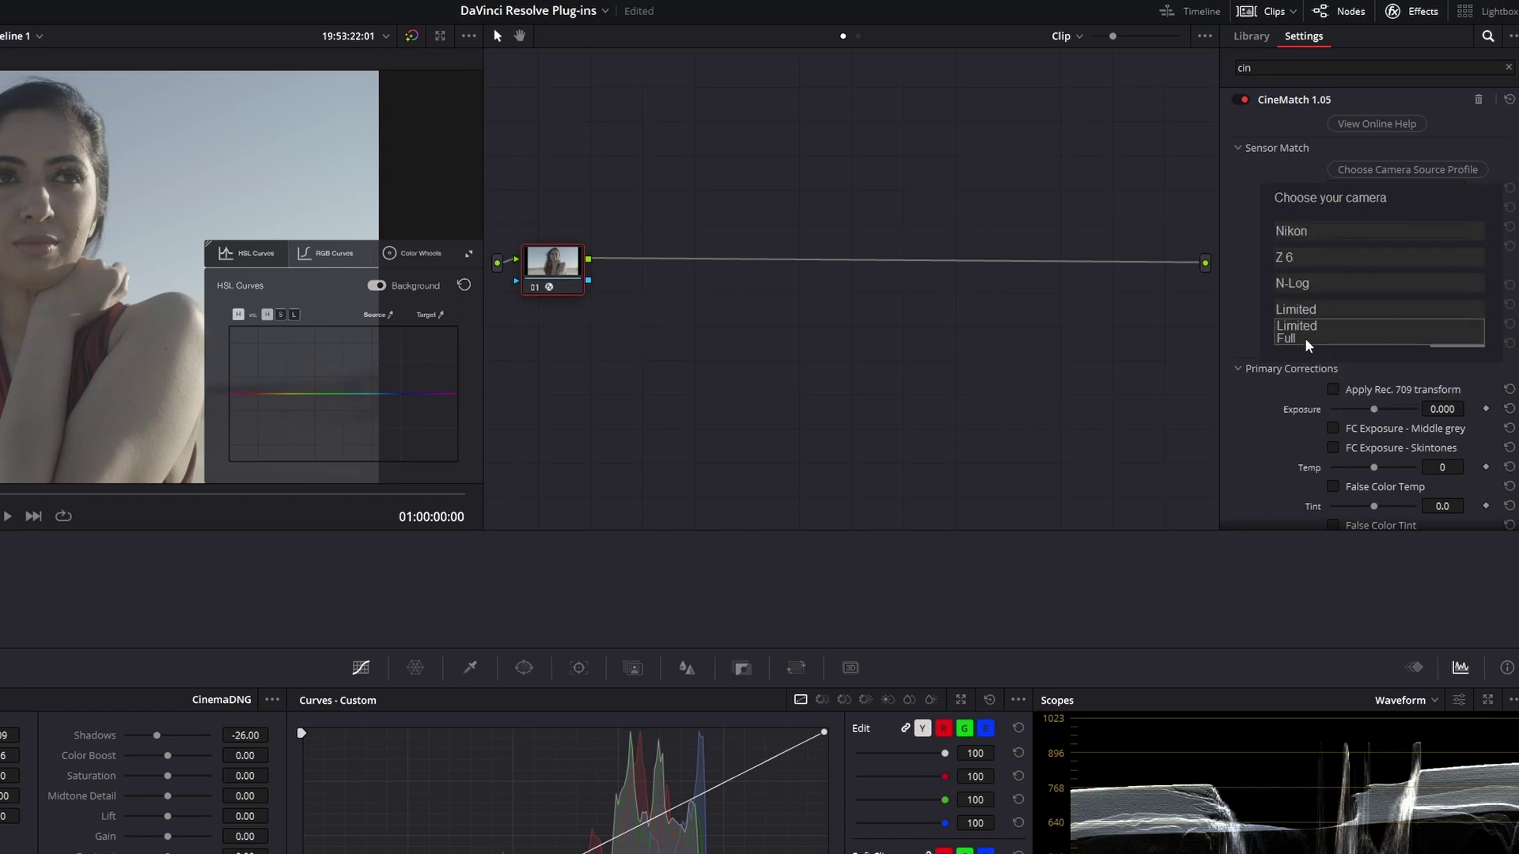
{"action": "left_click", "coordinate": [1309, 341]}
{"action": "left_click", "coordinate": [1457, 338]}
{"action": "left_click", "coordinate": [1332, 389]}
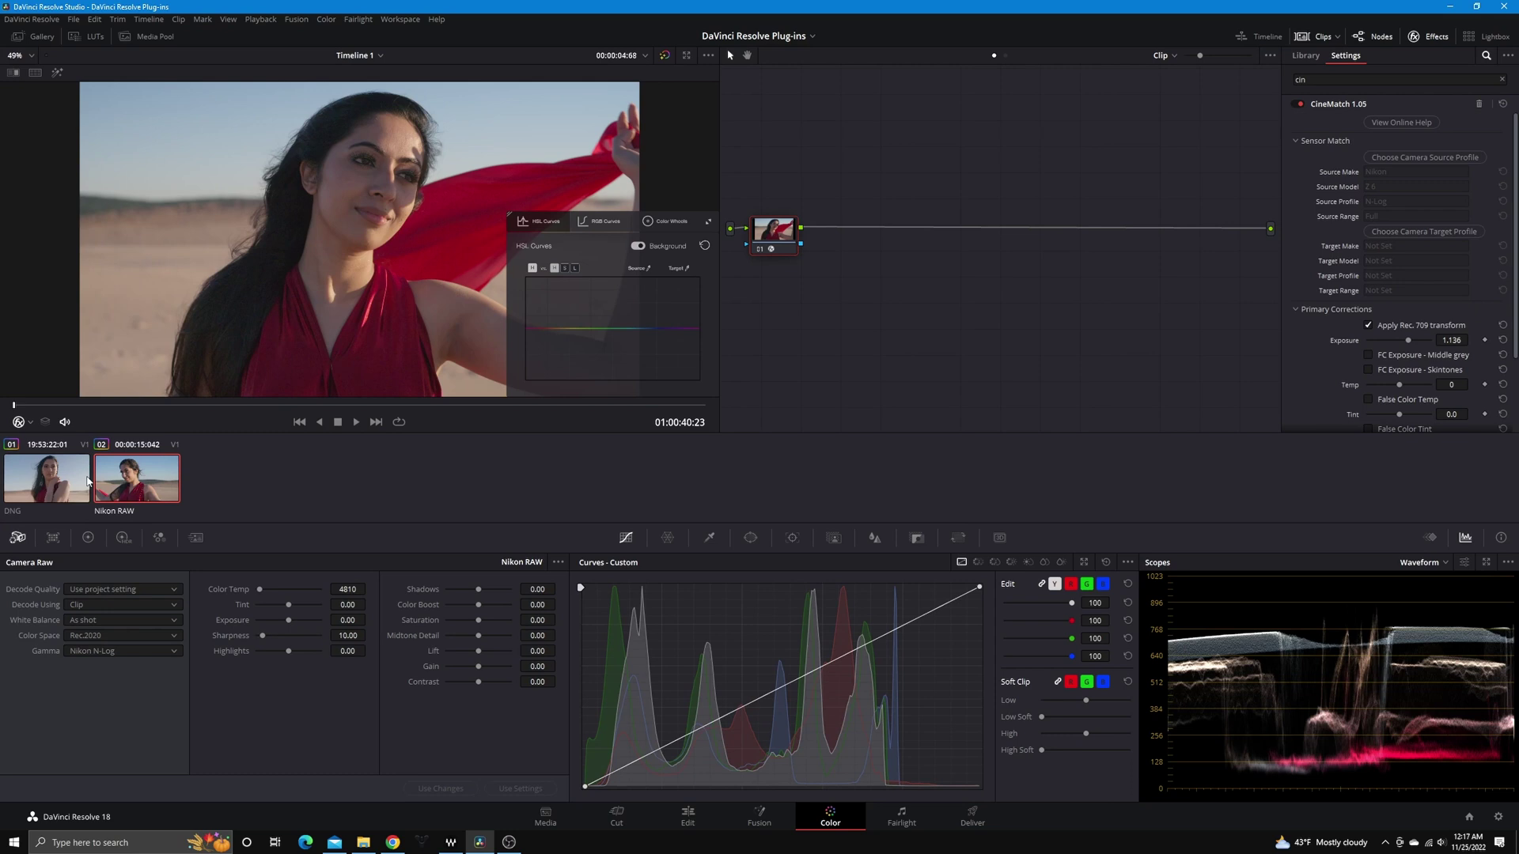
Sample the red dress in the DNG clip and the Nikon reference still for the HSL Curves, and collapse the curves overlay.
{"action": "left_click", "coordinate": [85, 480]}
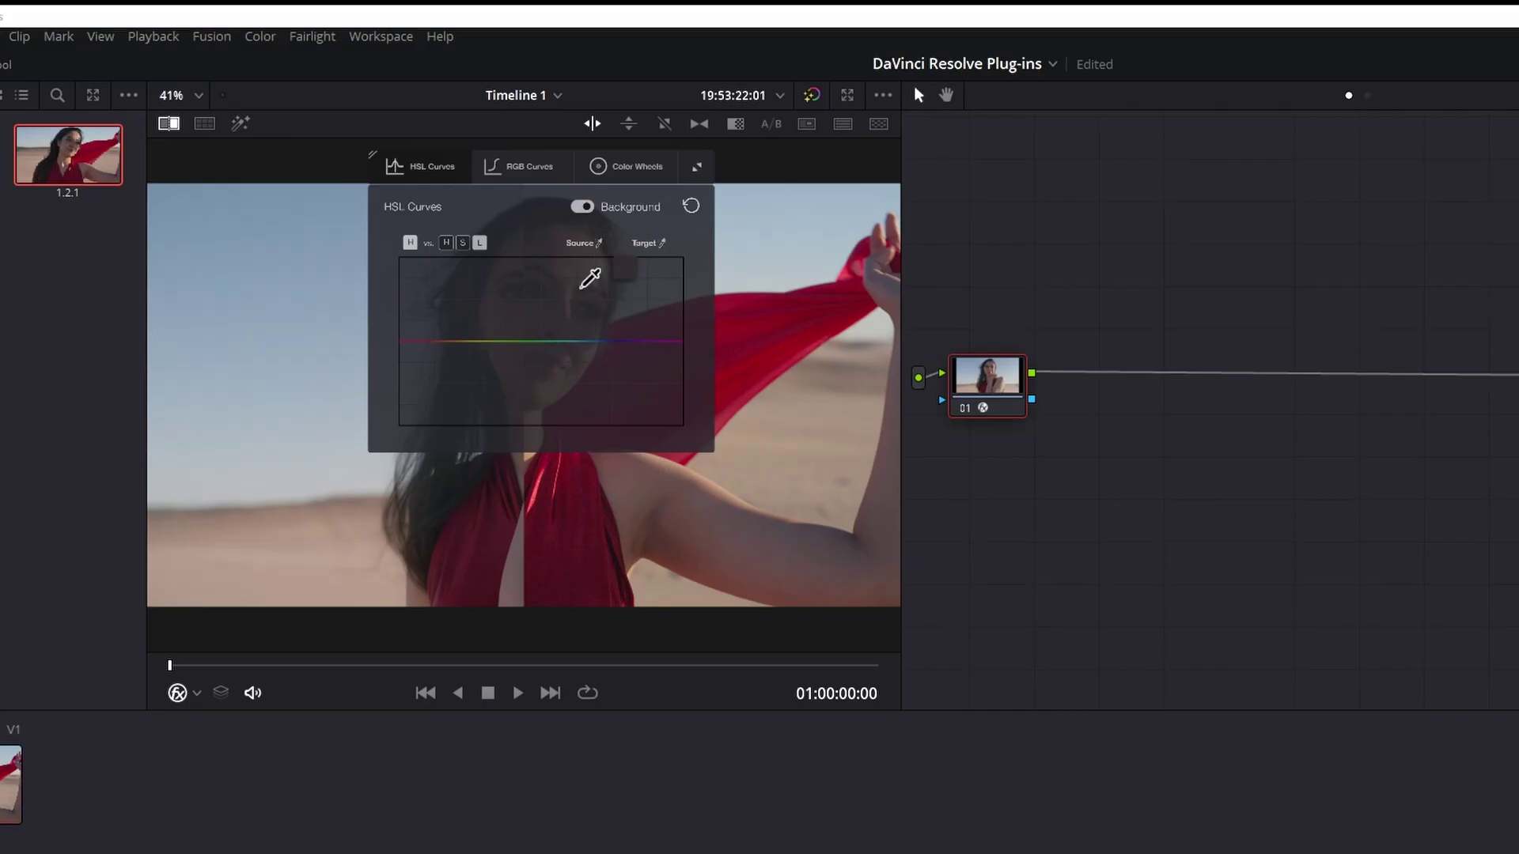
{"action": "left_click", "coordinate": [513, 532]}
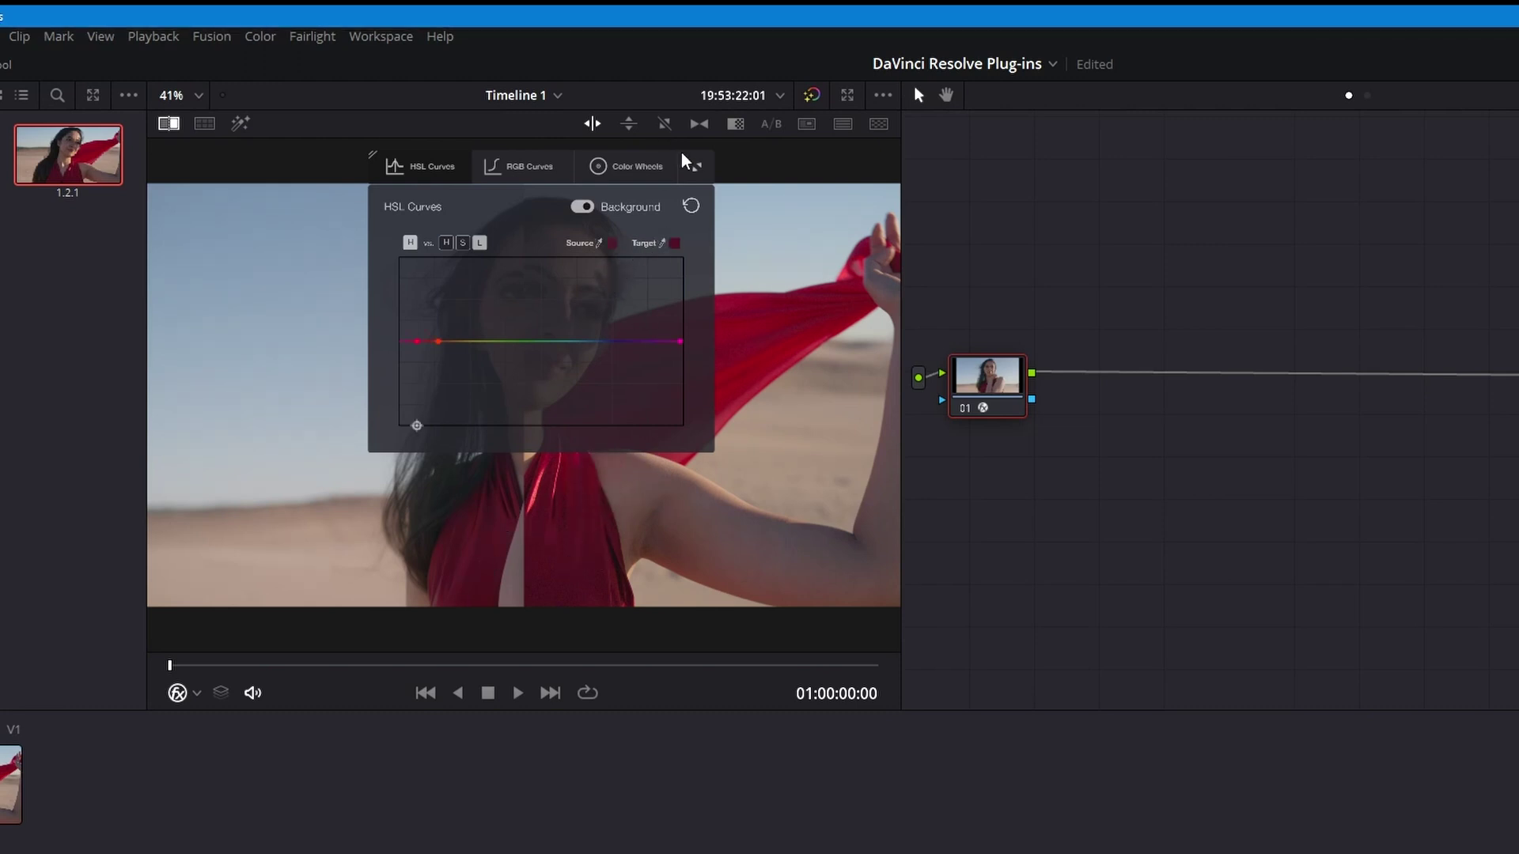
{"action": "left_click", "coordinate": [697, 166]}
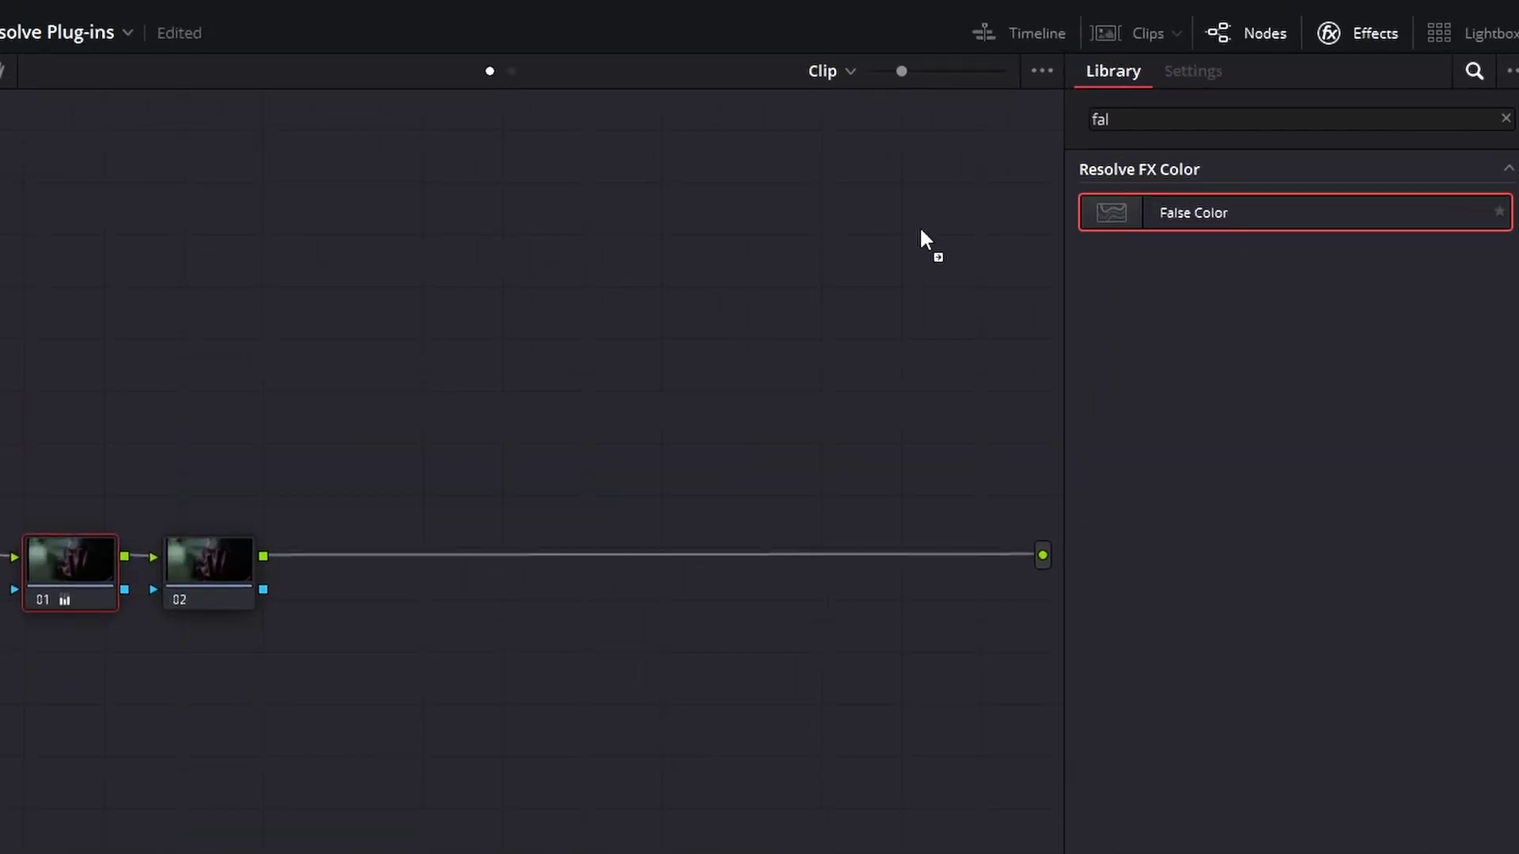
Raise node 01's Lift to 0.13 using the false color view, and toggle the false color node 02.
{"action": "left_click_drag", "start_coordinate": [919, 225], "coordinate": [213, 557]}
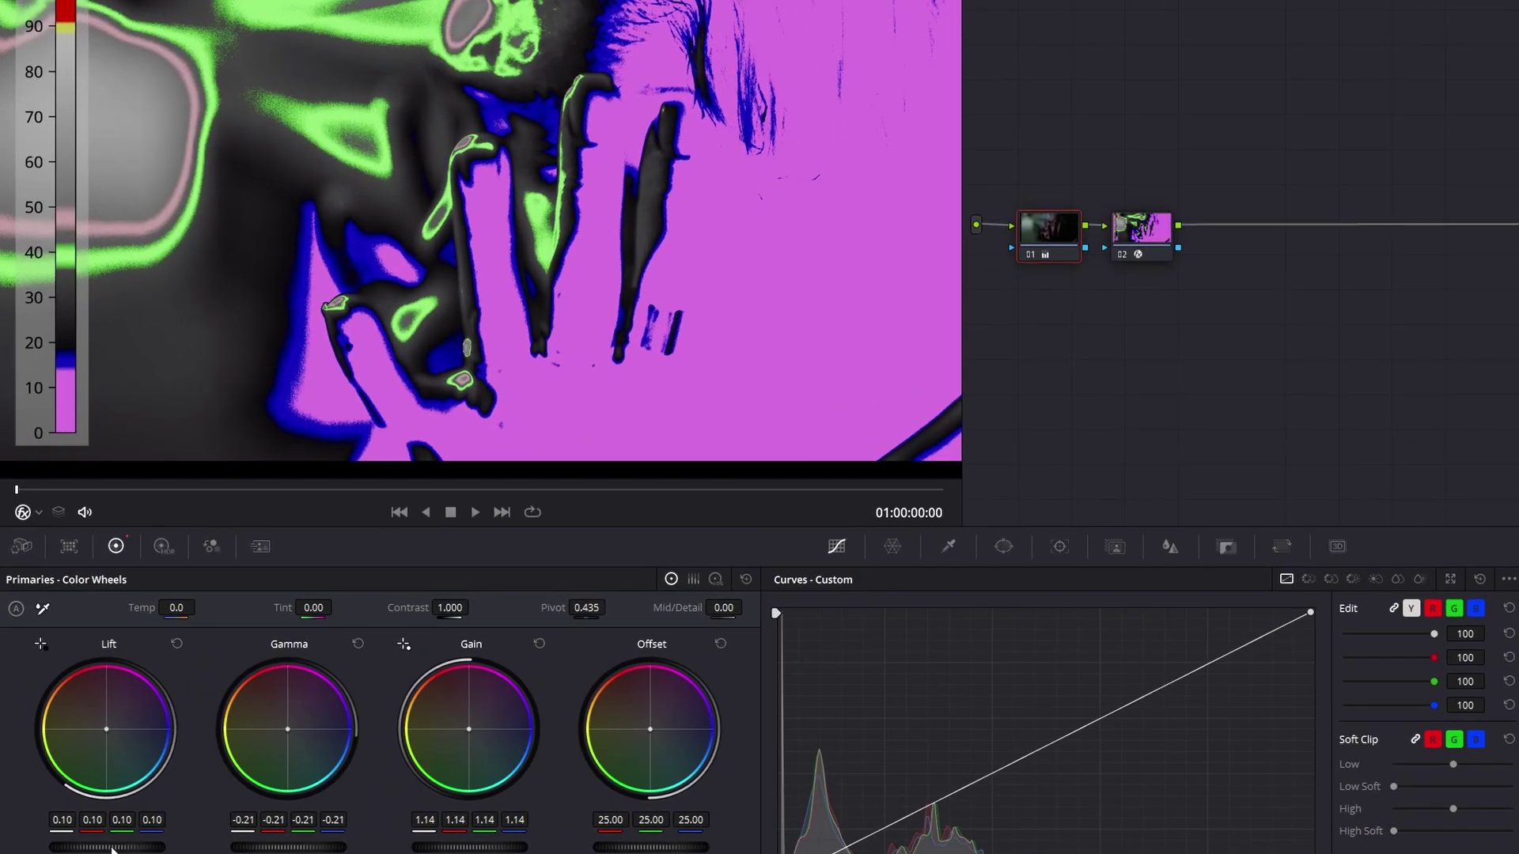
{"action": "left_click_drag", "start_coordinate": [106, 847], "coordinate": [118, 847]}
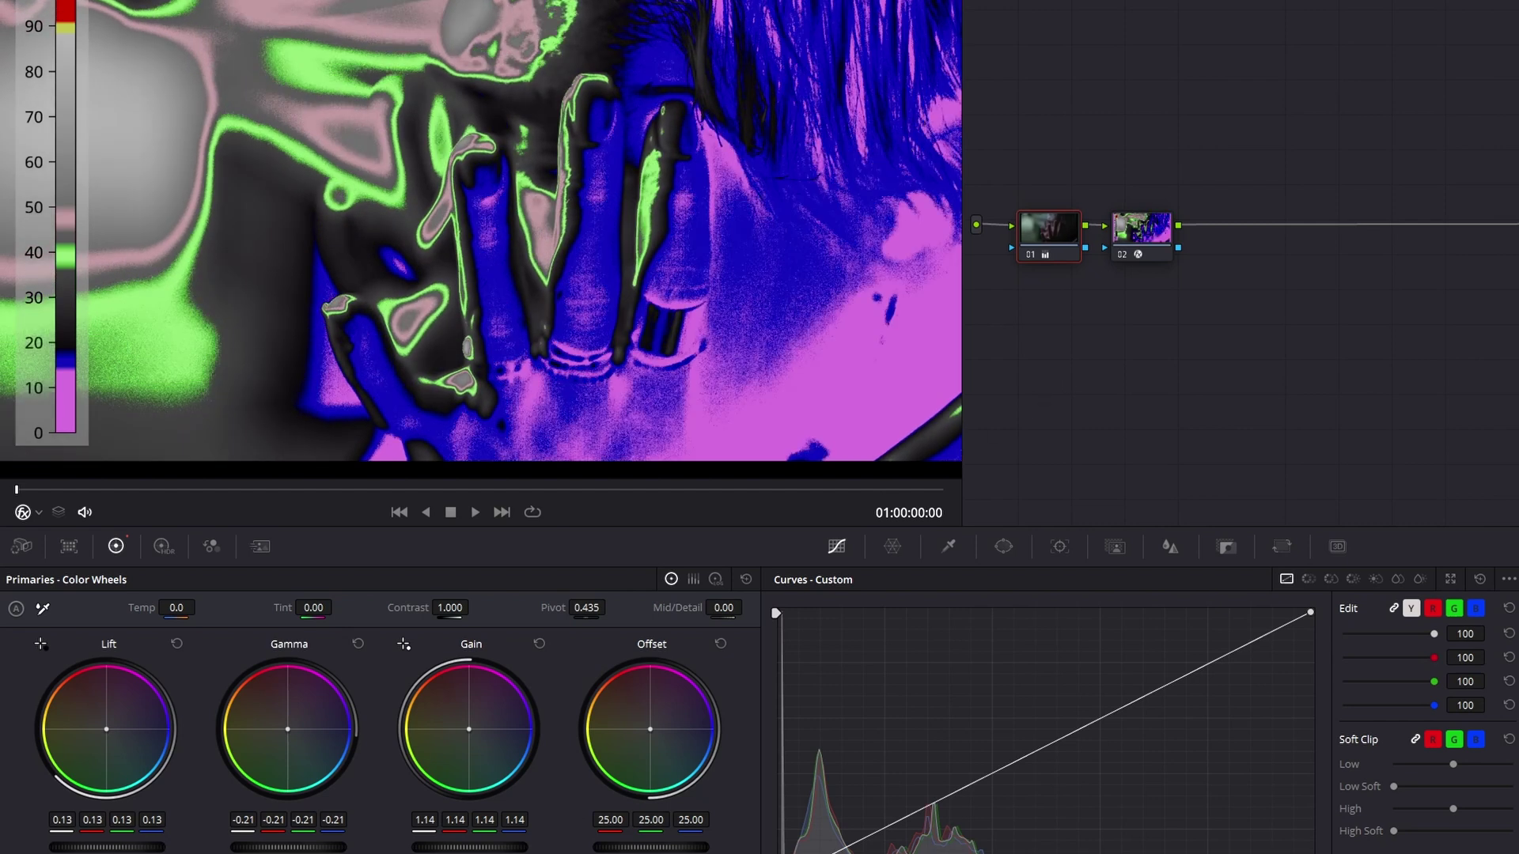
{"action": "left_click", "coordinate": [1123, 253]}
Apply Reduce Noise v5 to the clip and build a noise profile from a flat area of the dark curtain.
{"action": "left_click_drag", "start_coordinate": [400, 490], "coordinate": [155, 507]}
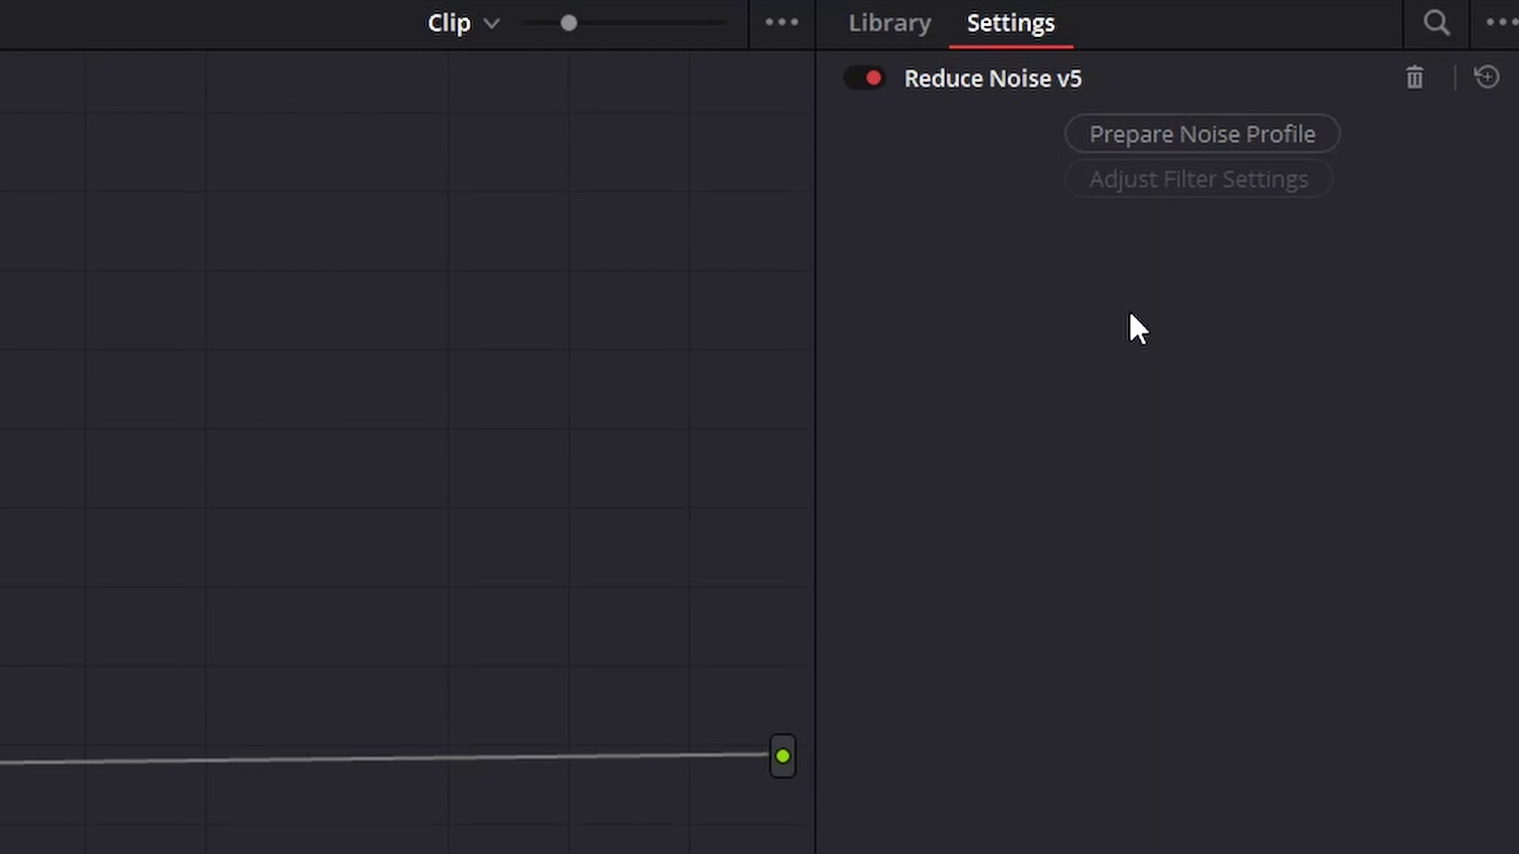
{"action": "left_click", "coordinate": [1171, 128]}
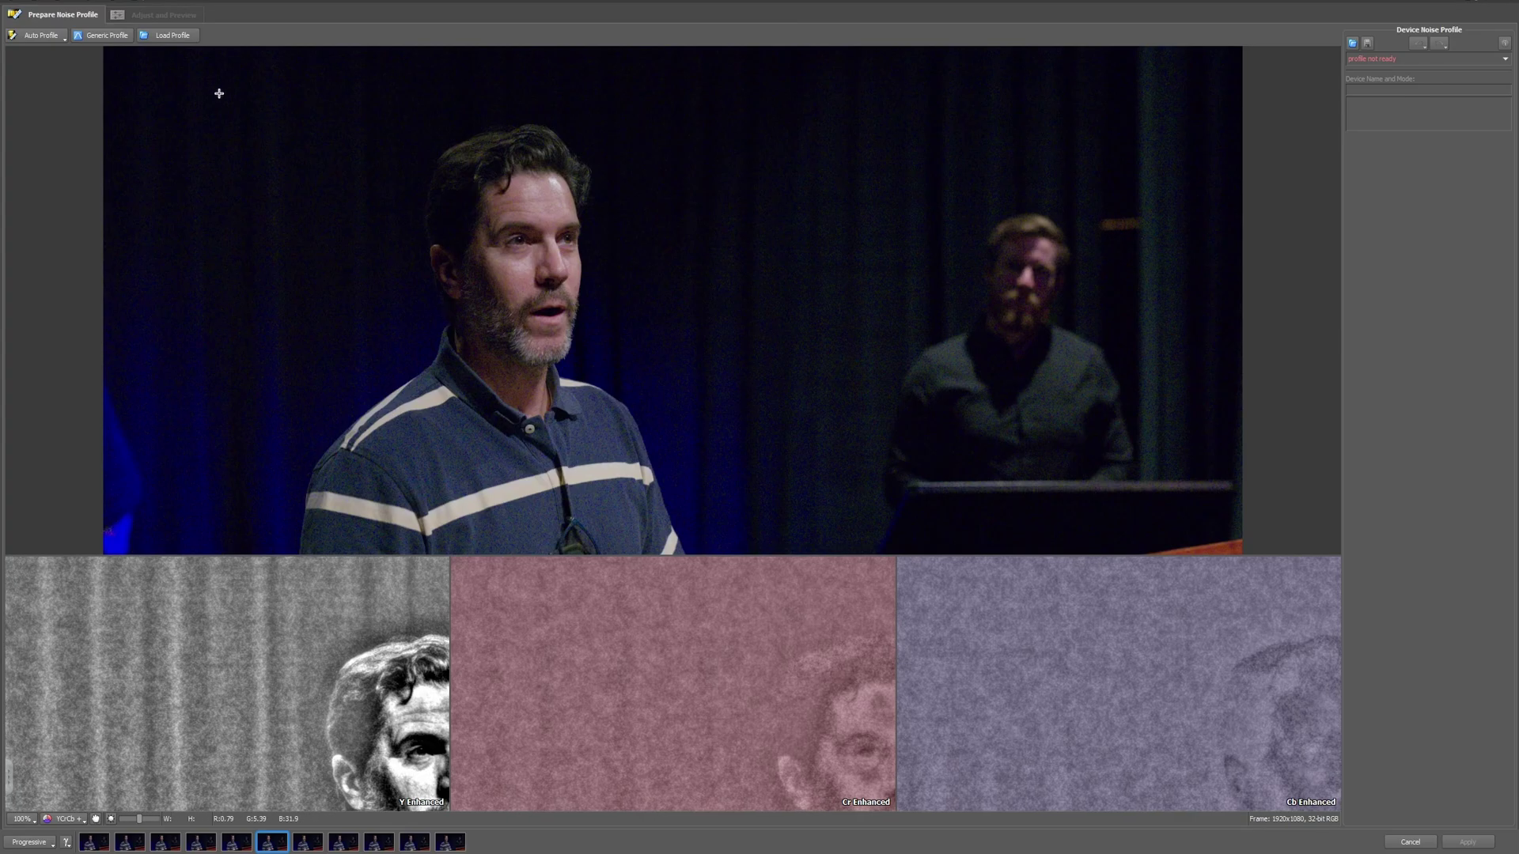
{"action": "left_click_drag", "start_coordinate": [182, 73], "coordinate": [278, 174]}
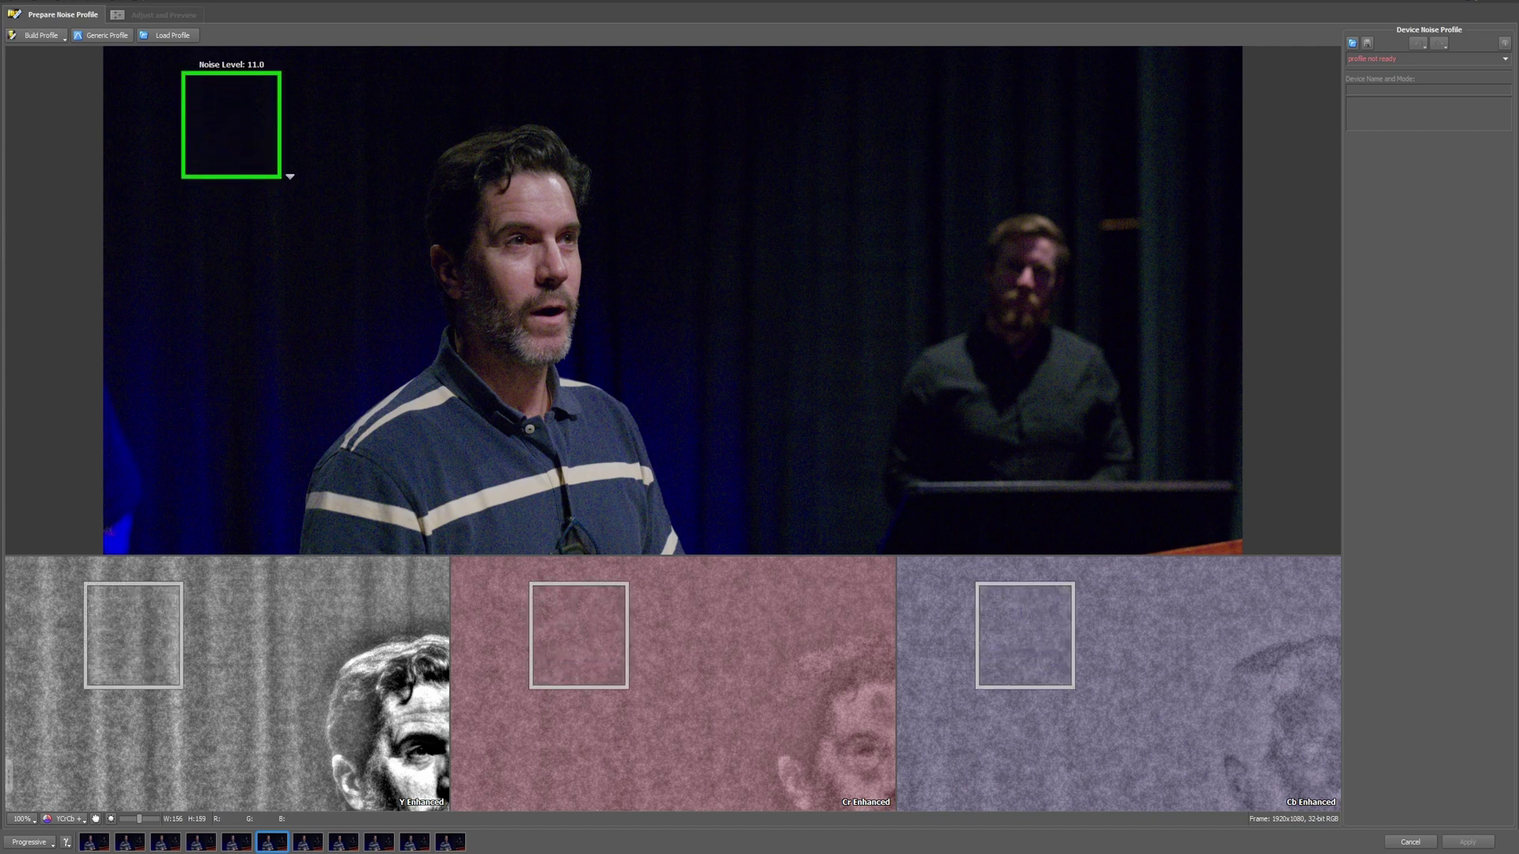
{"action": "left_click", "coordinate": [46, 38]}
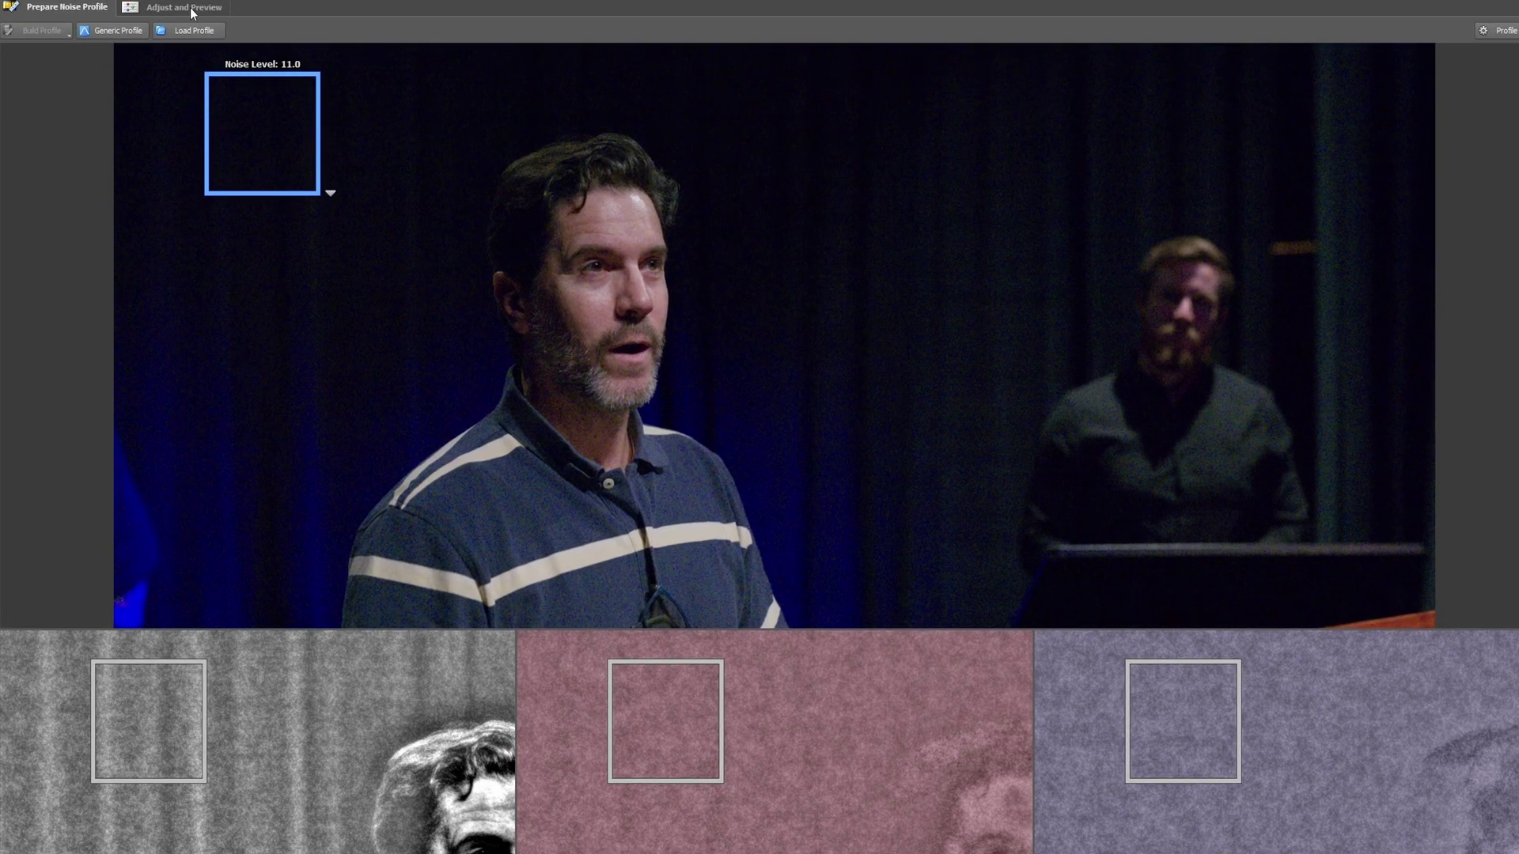
Preview the noise-filtered footage and play all of its frames.
{"action": "left_click", "coordinate": [166, 13]}
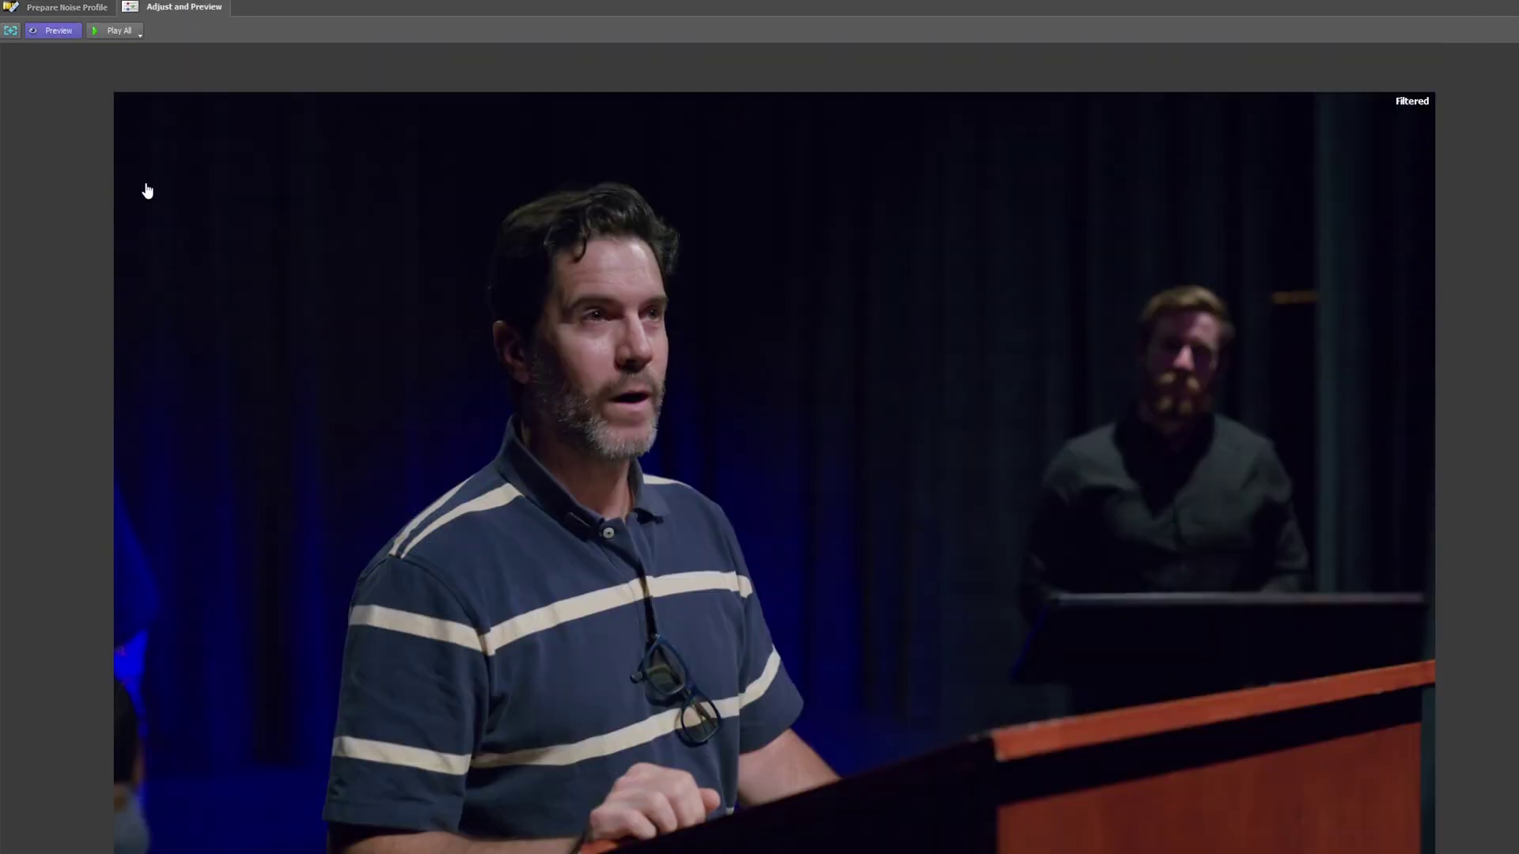
{"action": "left_click", "coordinate": [109, 36]}
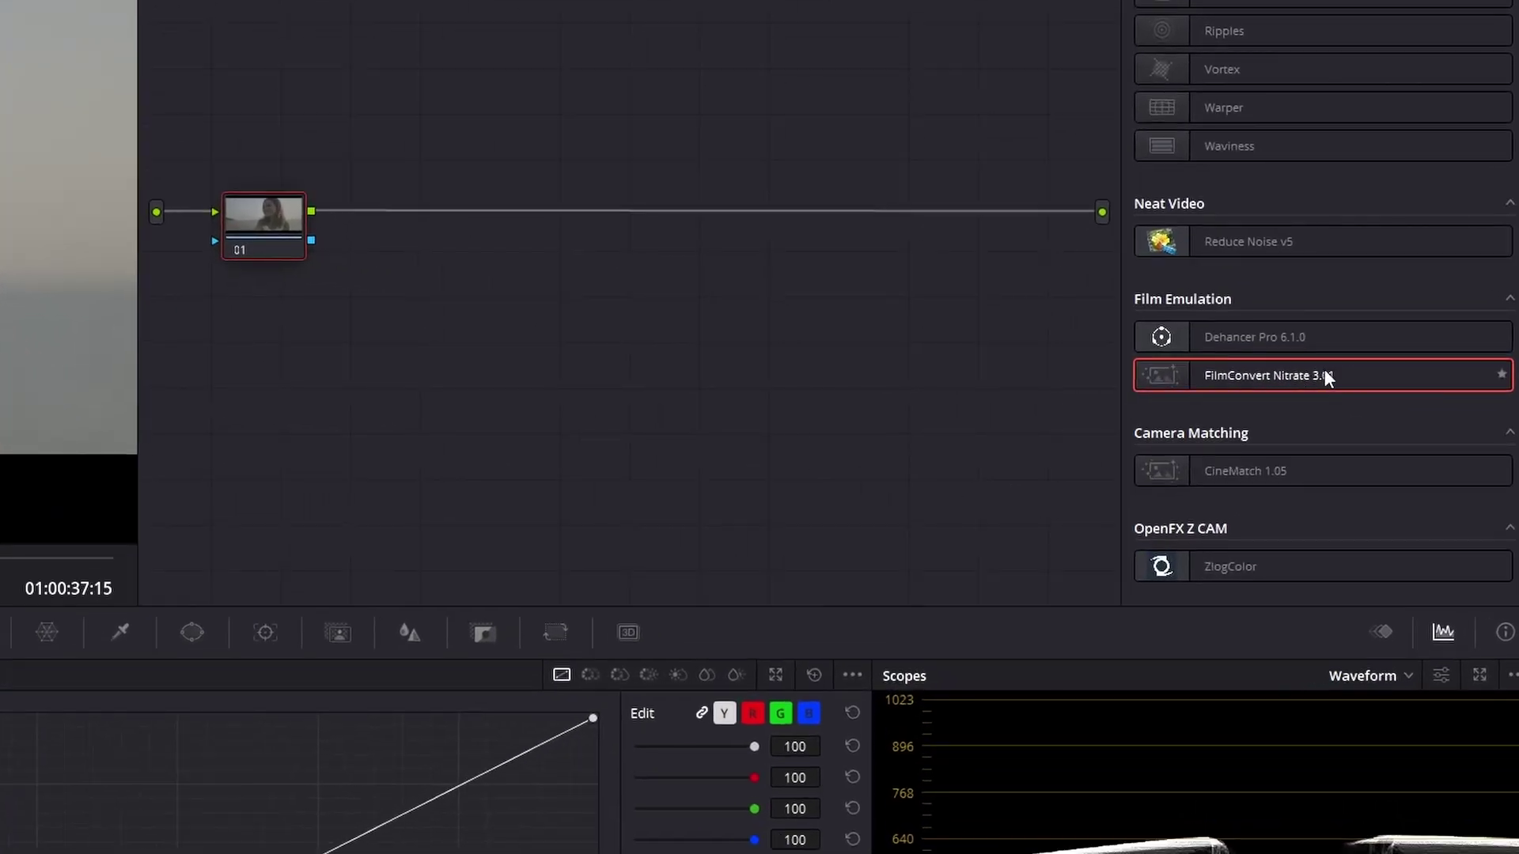
Apply FilmConvert Nitrate 3.01 to the beach clip's node and set its camera profile to Z Cam, E2, ZLog2.
{"action": "left_click_drag", "start_coordinate": [1323, 372], "coordinate": [507, 216]}
{"action": "left_click_drag", "start_coordinate": [277, 217], "coordinate": [277, 218]}
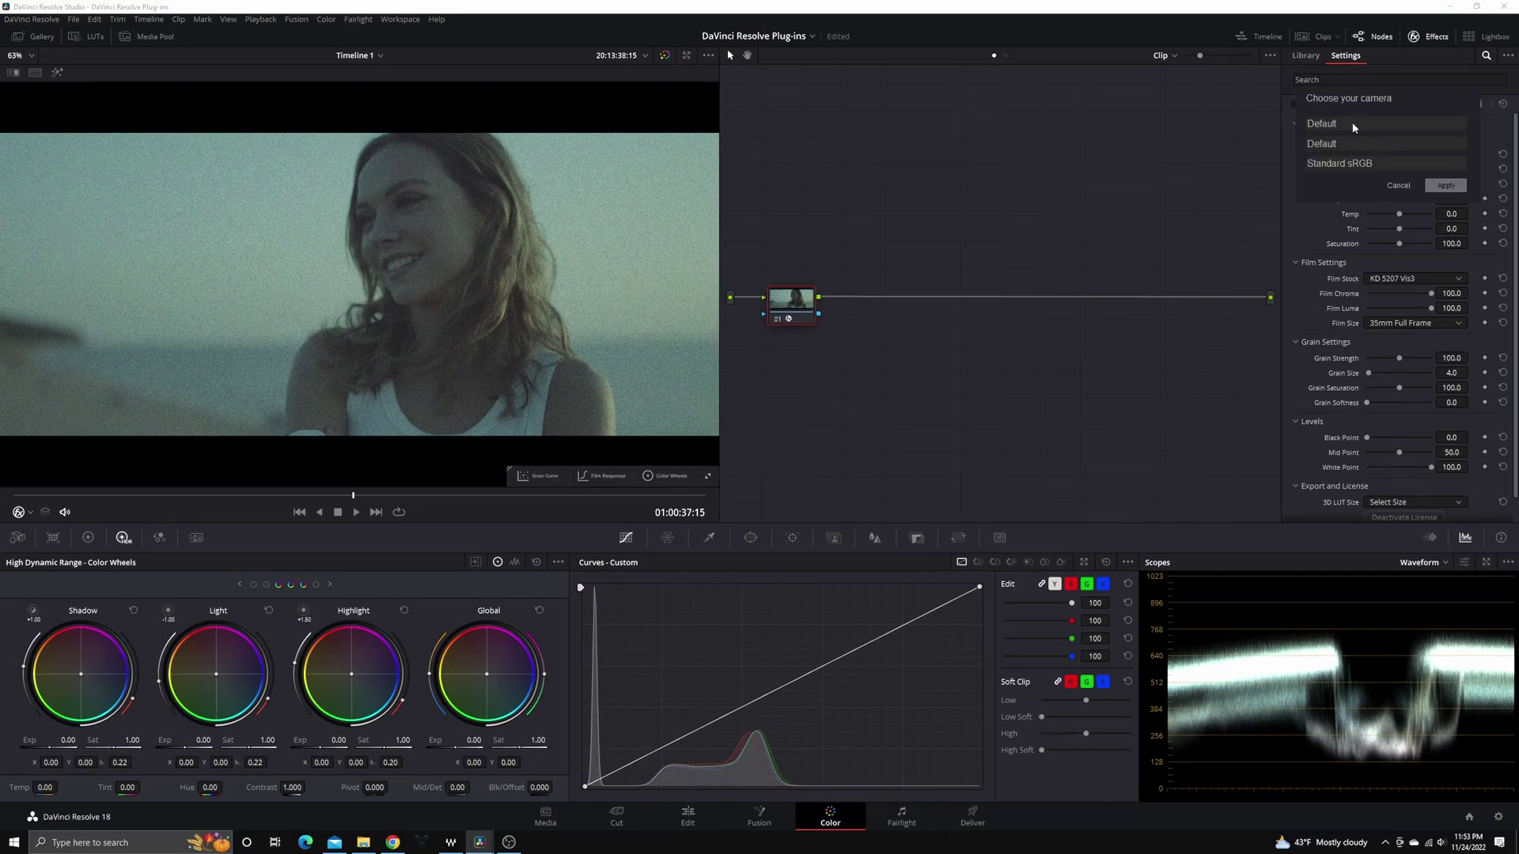
{"action": "left_click", "coordinate": [1352, 125]}
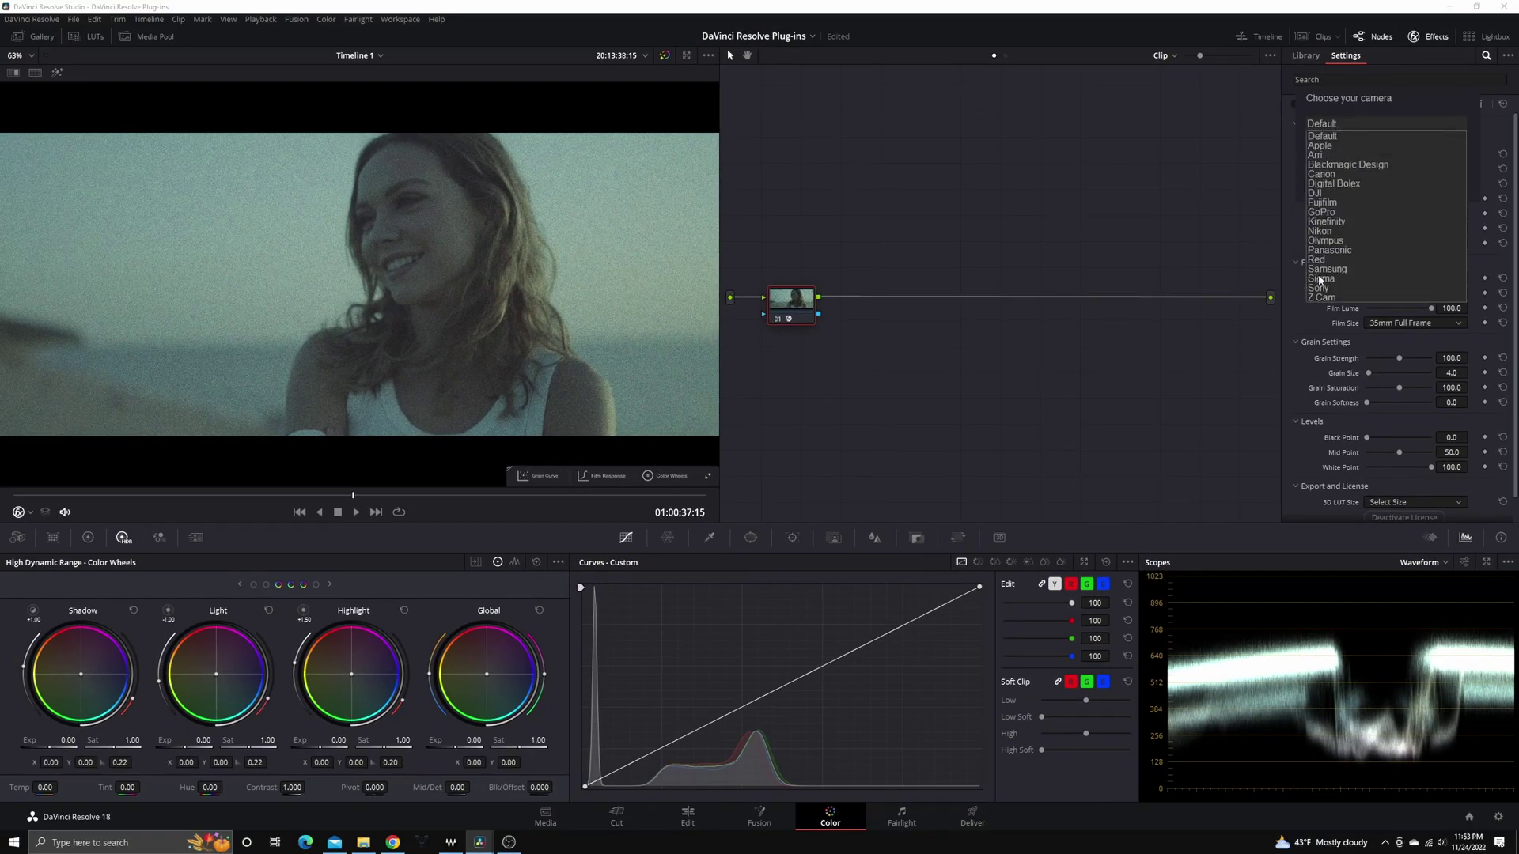
{"action": "left_click", "coordinate": [1321, 298]}
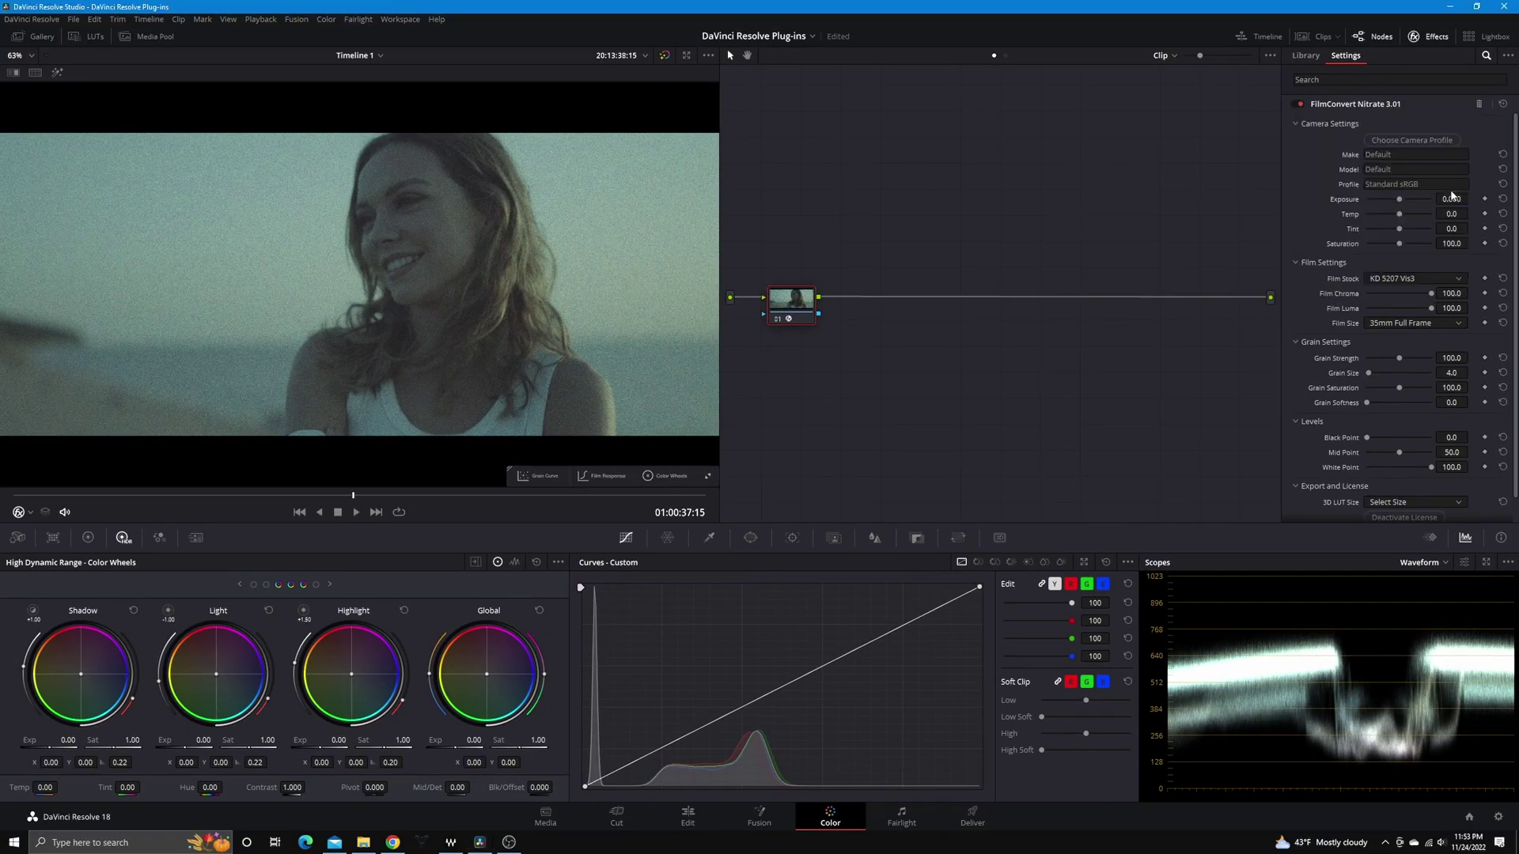
Change the film stock to FJ 8553 ET and lower the grain strength to 32.0.
{"action": "left_click", "coordinate": [1417, 281]}
{"action": "left_click", "coordinate": [1402, 338]}
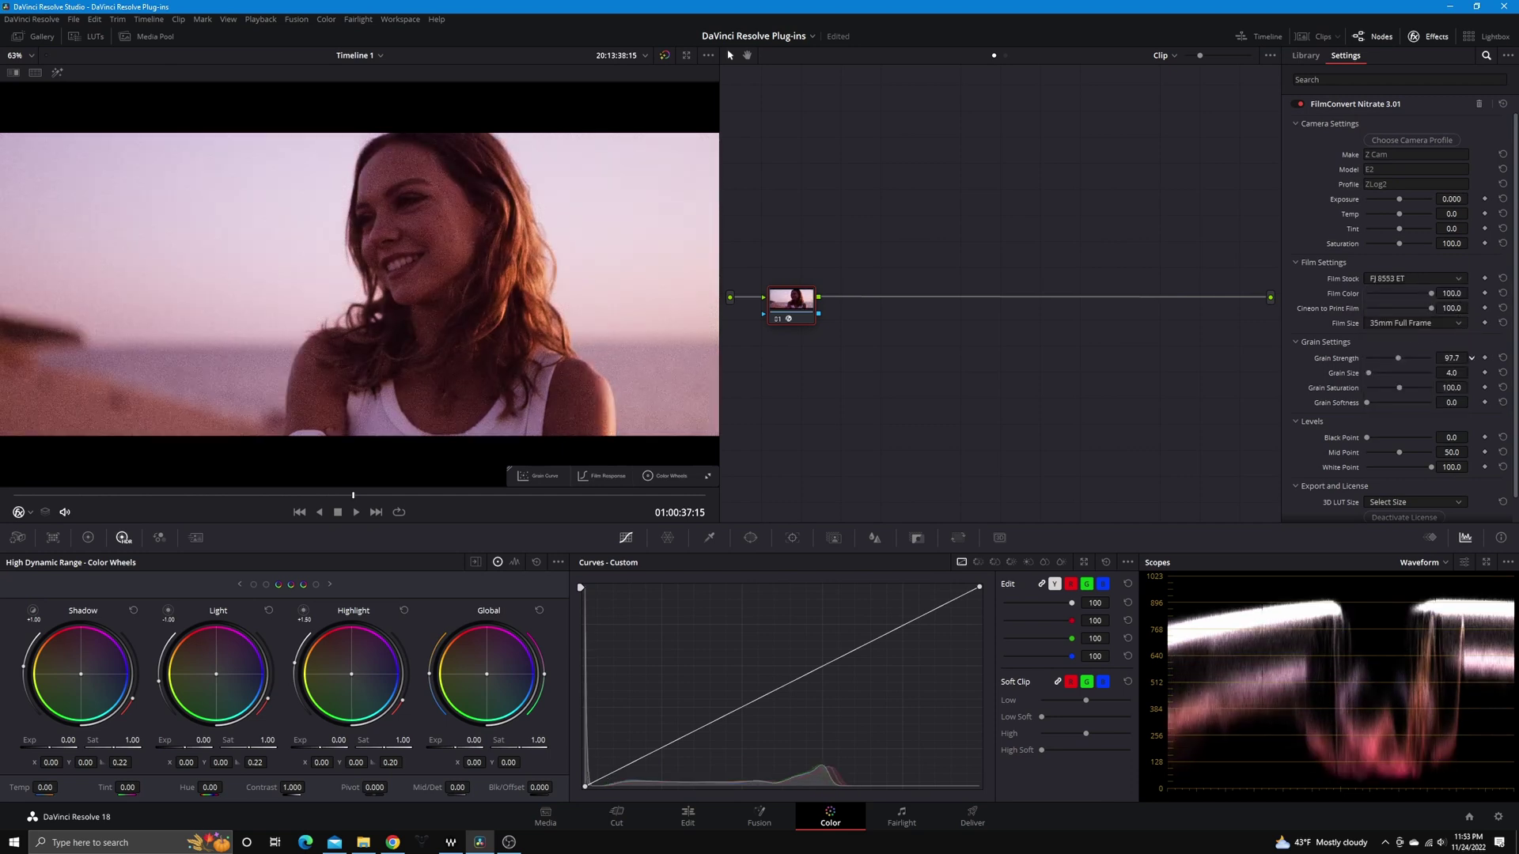
{"action": "left_click_drag", "start_coordinate": [1394, 358], "coordinate": [1375, 359]}
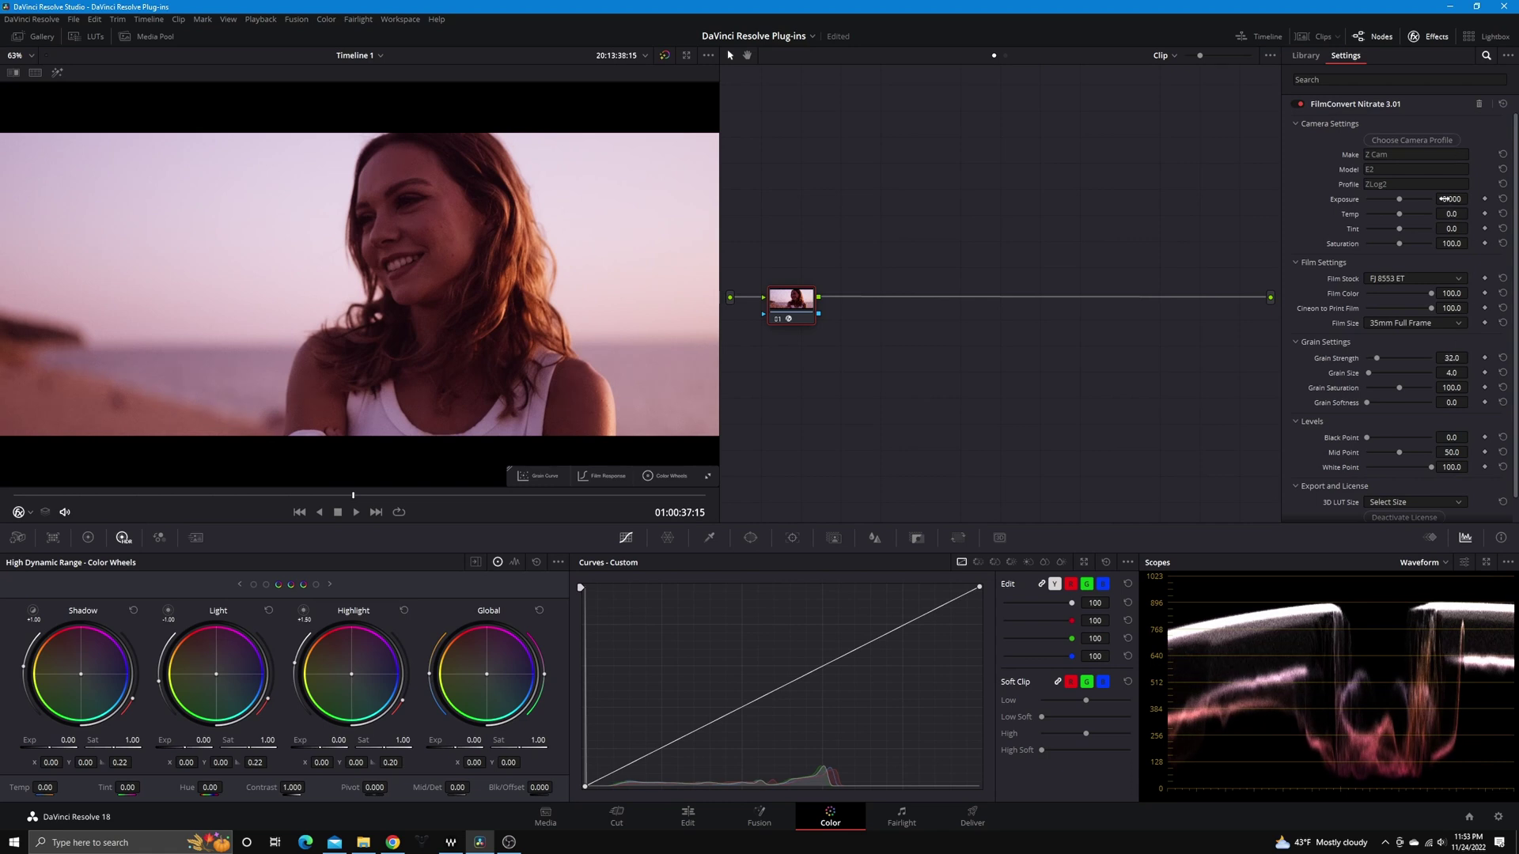
Set the FilmConvert exposure to 0.479, temp to -20.1, tint to -51.7, saturation to 168.0 and grain strength to 35.0.
{"action": "left_click_drag", "start_coordinate": [1400, 199], "coordinate": [1400, 200]}
{"action": "mouse_move", "coordinate": [1471, 198]}
{"action": "left_mouse_down"}
{"action": "mouse_move", "coordinate": [1415, 228]}
{"action": "mouse_move", "coordinate": [1457, 214]}
{"action": "left_mouse_up"}
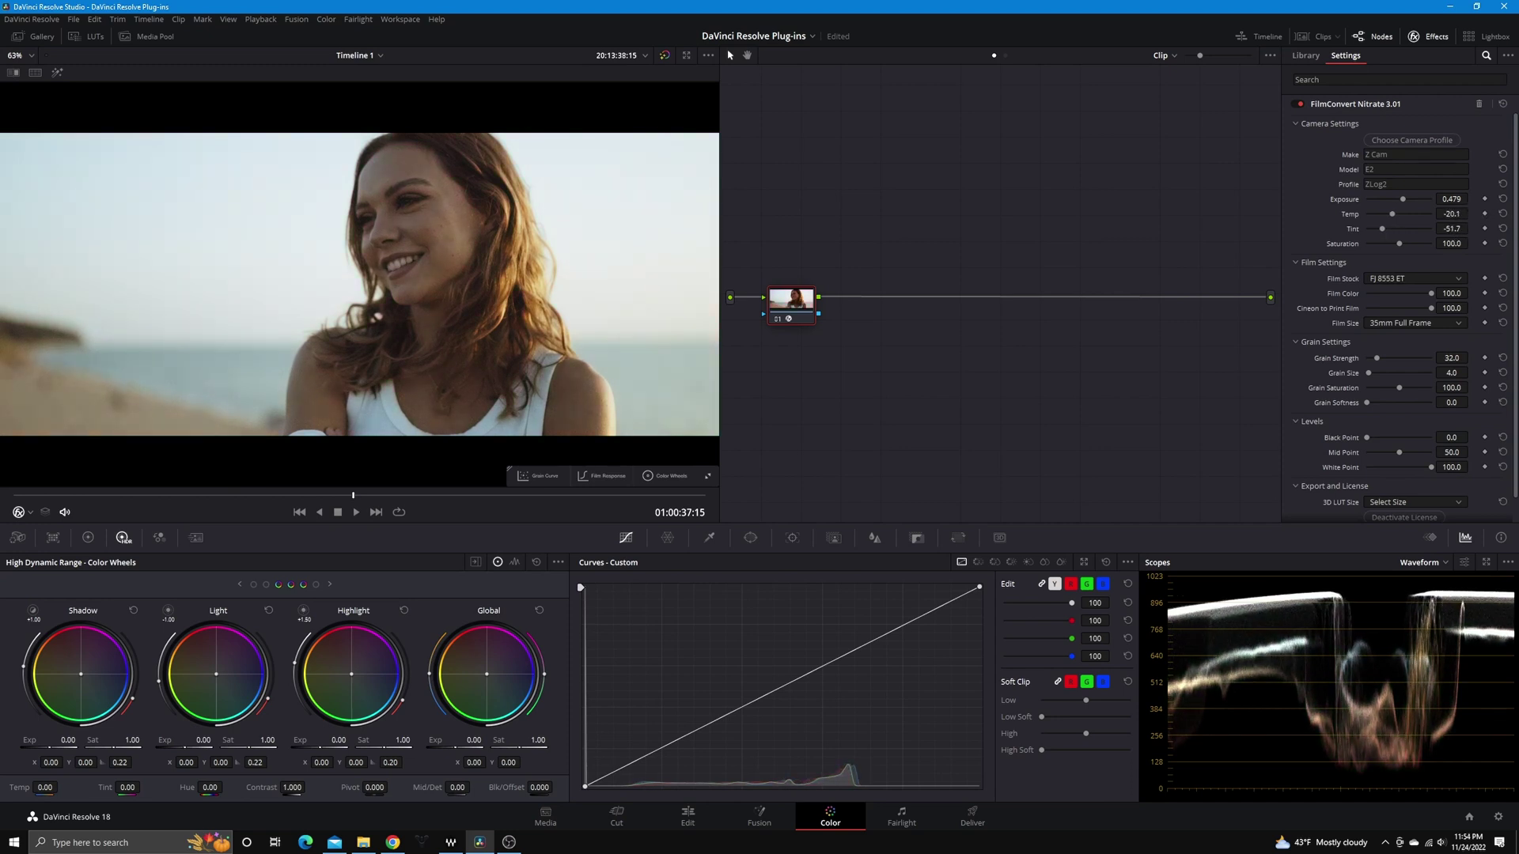
{"action": "left_click_drag", "start_coordinate": [1472, 243], "coordinate": [1471, 243]}
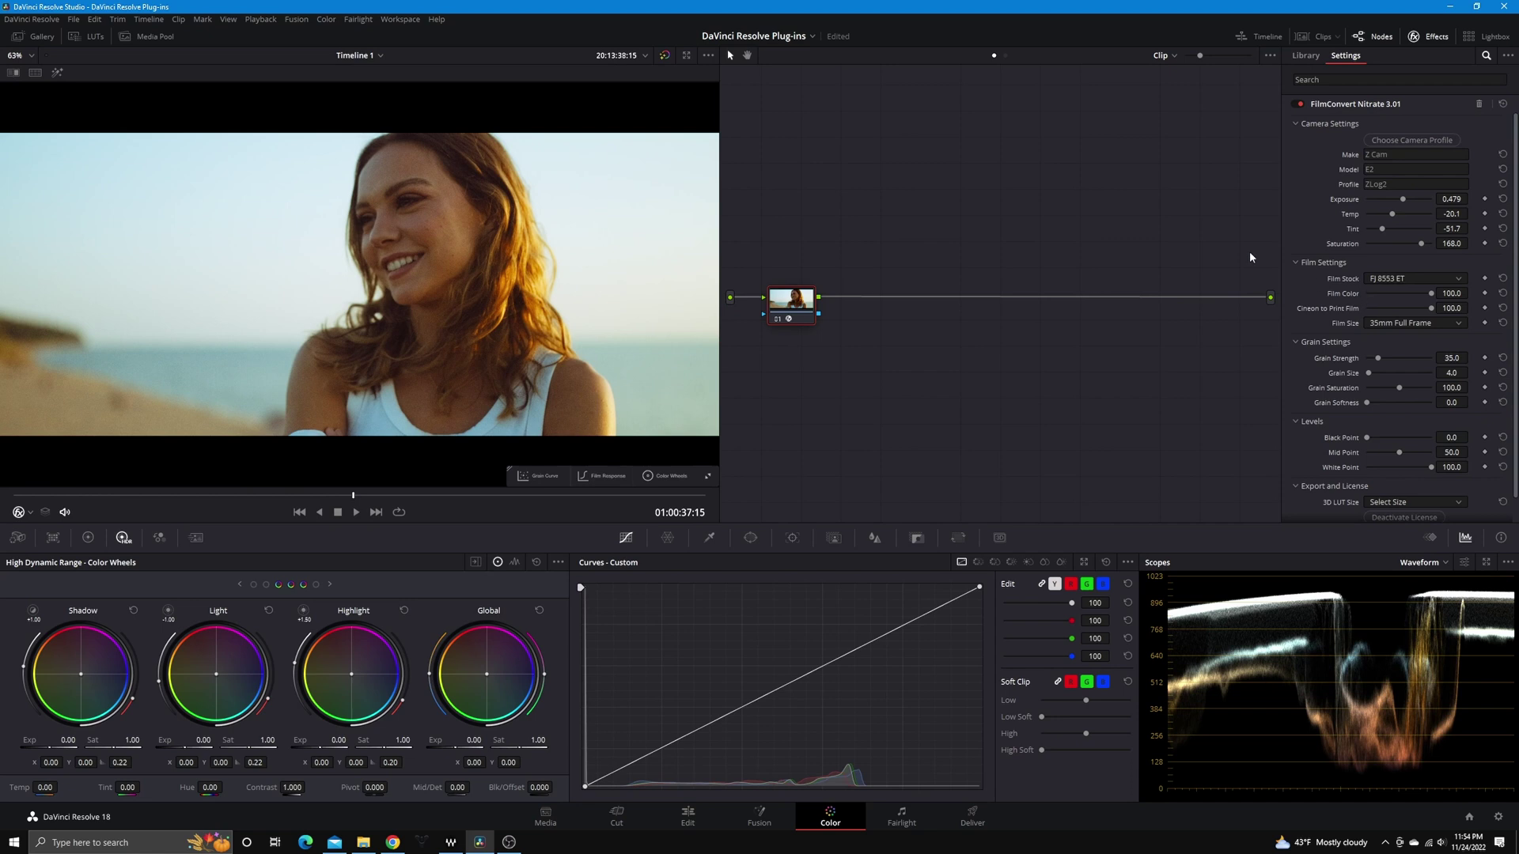
Add a serial node before the FilmConvert node.
{"action": "right_click", "coordinate": [788, 296]}
{"action": "mouse_move", "coordinate": [860, 351]}
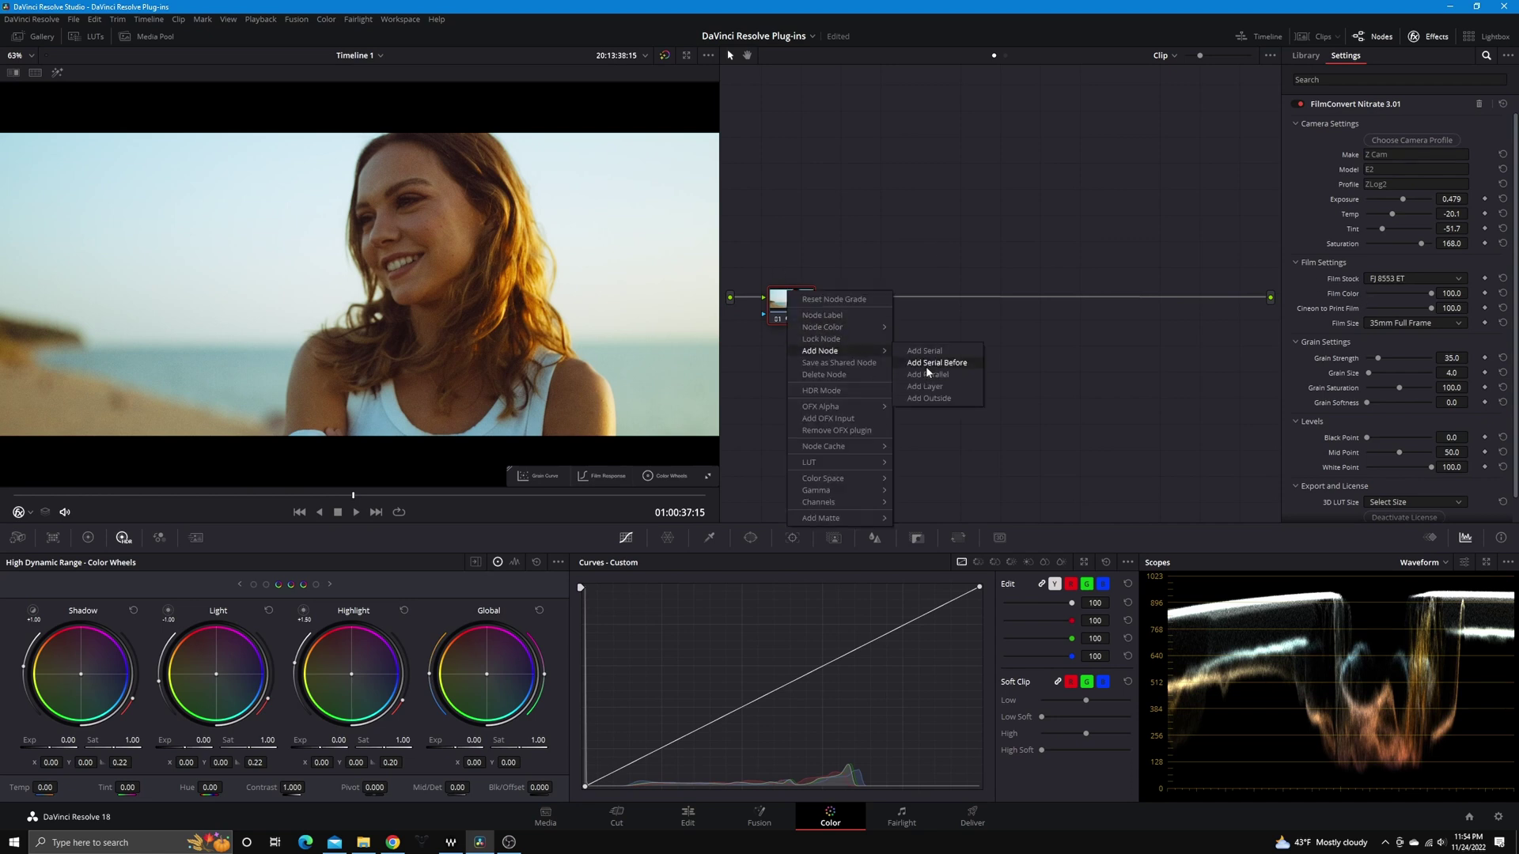
{"action": "left_click", "coordinate": [945, 363]}
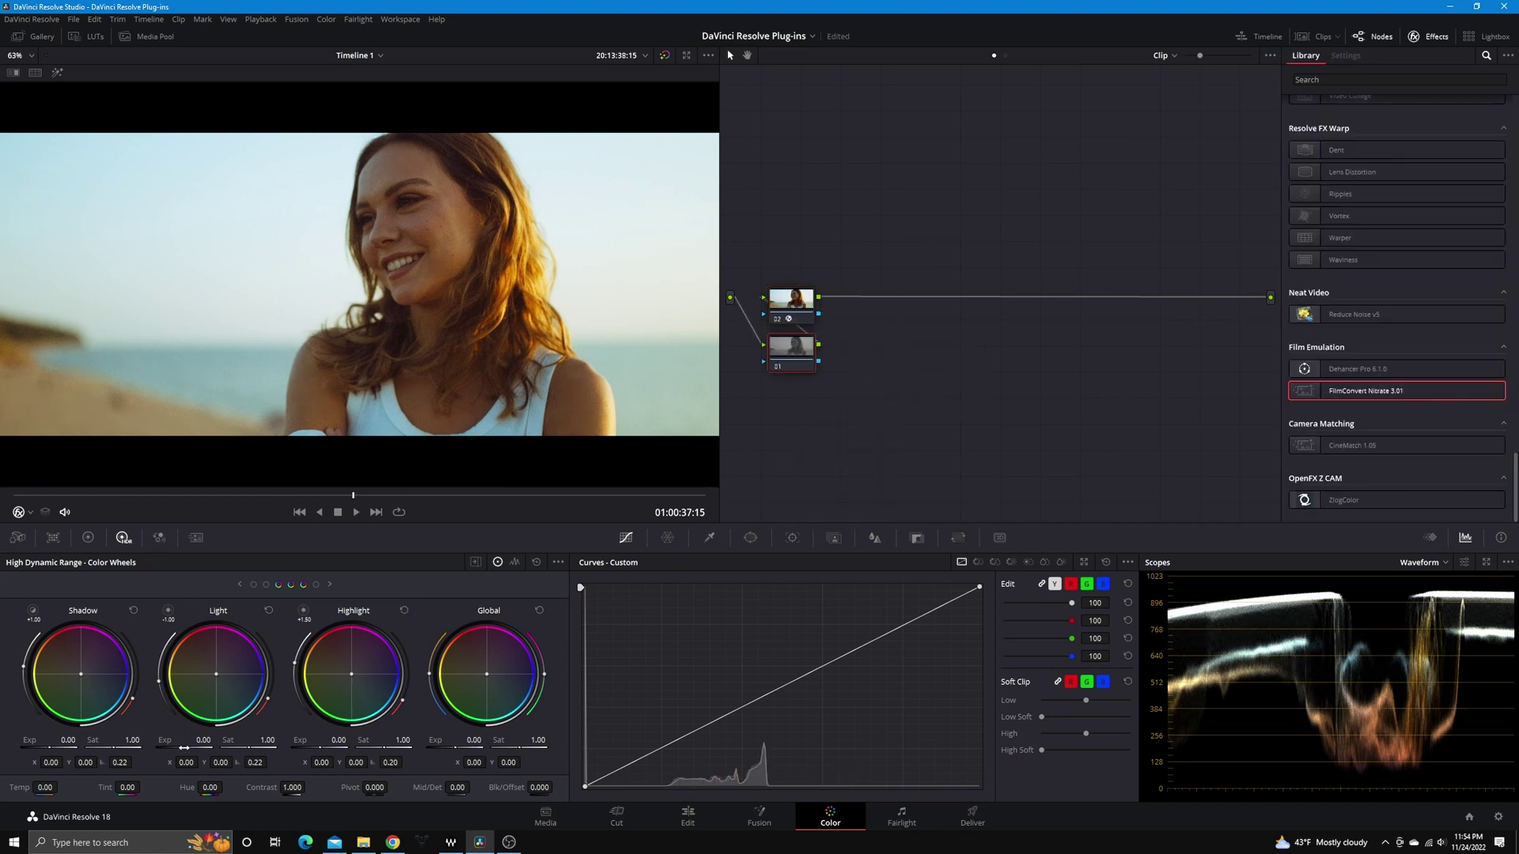
On the new node's HDR wheels, set the Light zone's range to +0.40 and its exposure to -0.68.
{"action": "left_click_drag", "start_coordinate": [190, 739], "coordinate": [178, 738]}
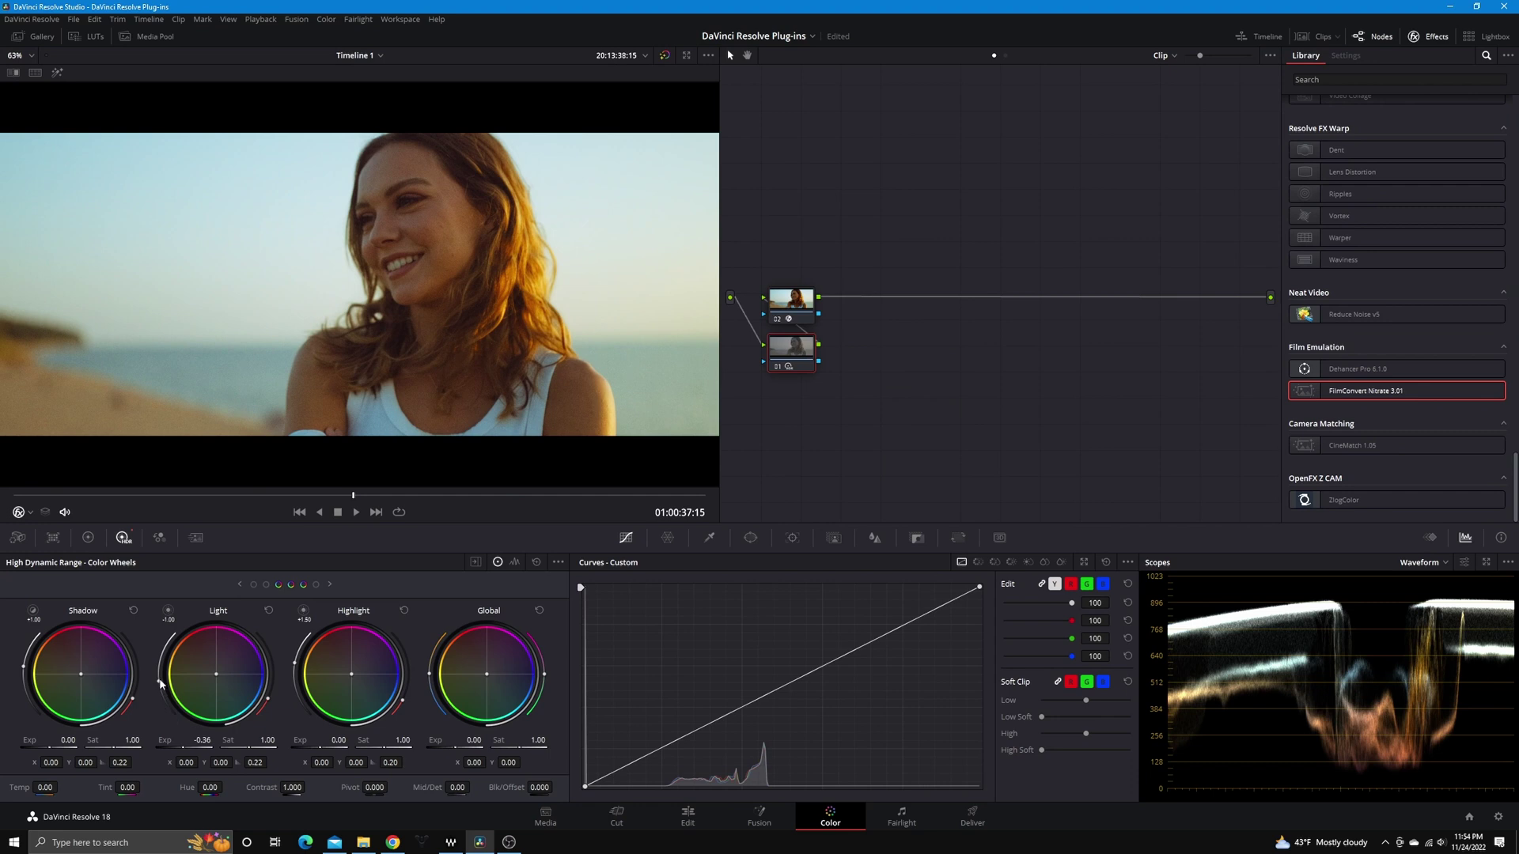
{"action": "left_click_drag", "start_coordinate": [160, 684], "coordinate": [160, 673]}
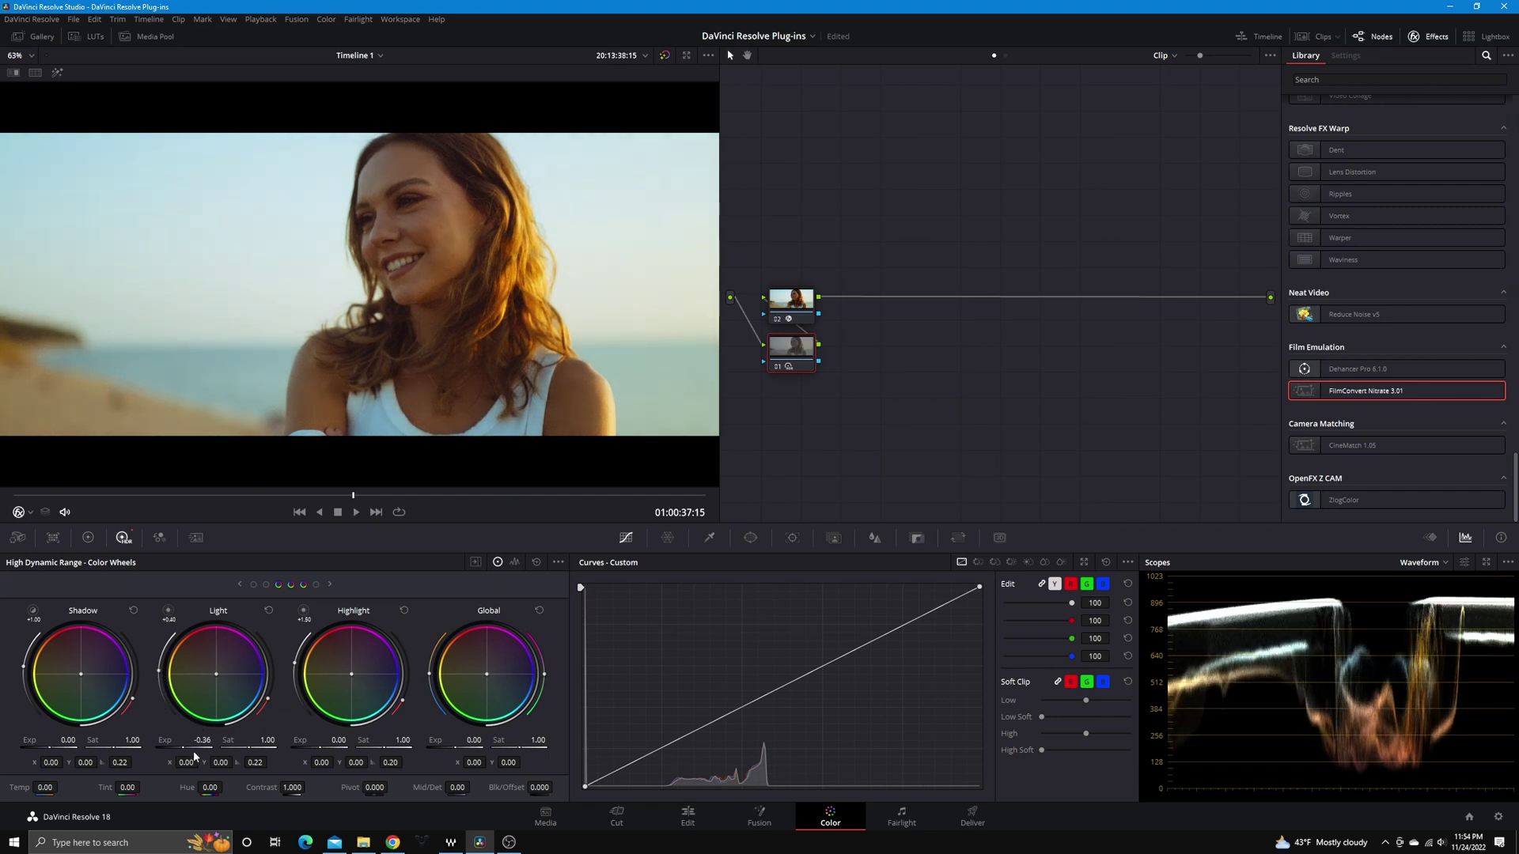
{"action": "left_click_drag", "start_coordinate": [201, 740], "coordinate": [181, 741]}
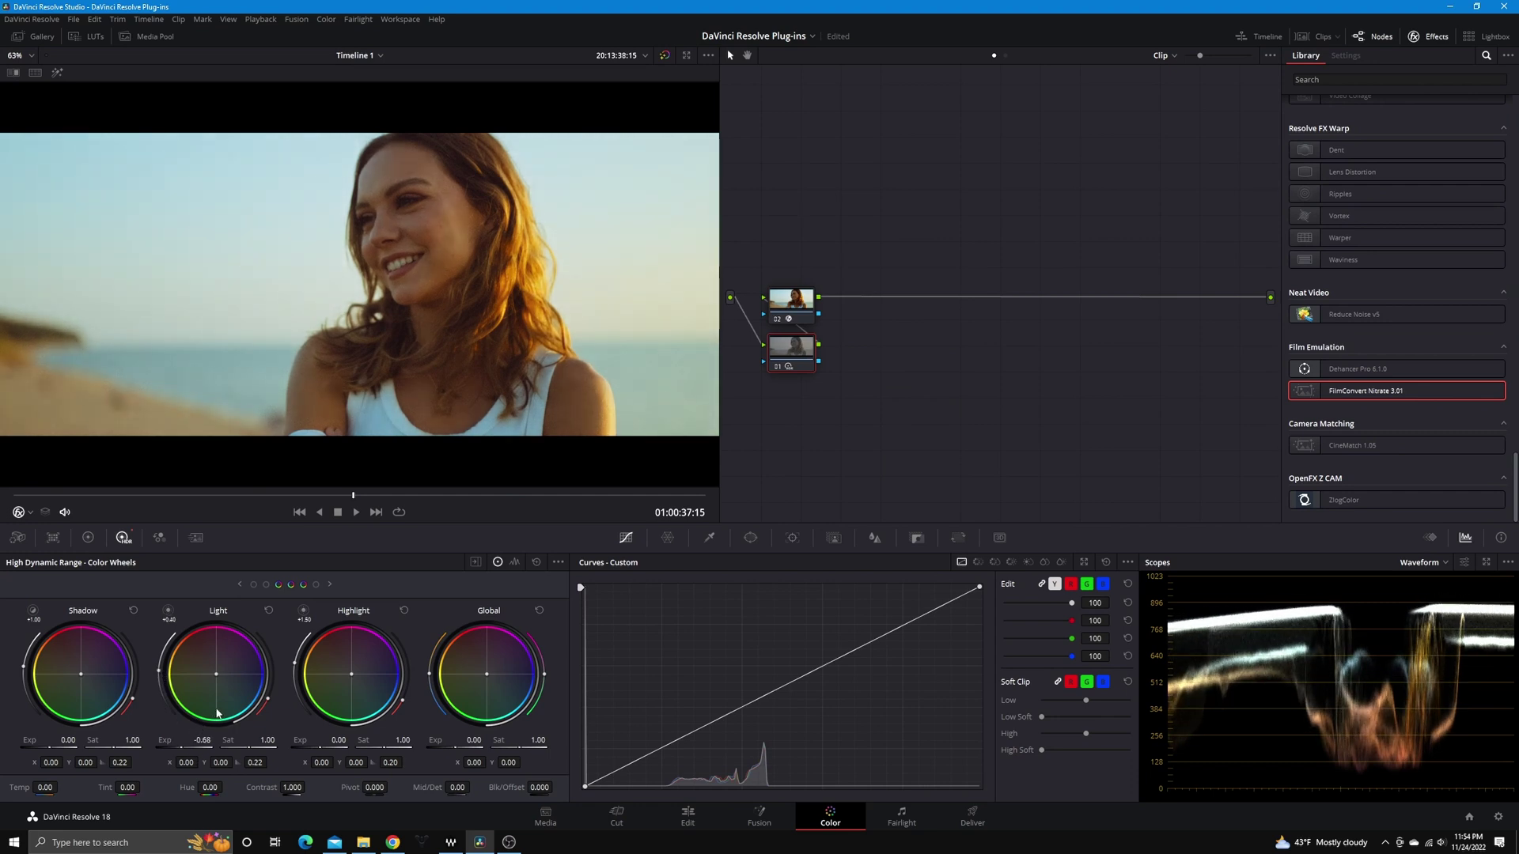
{"action": "left_click_drag", "start_coordinate": [354, 496], "coordinate": [173, 549]}
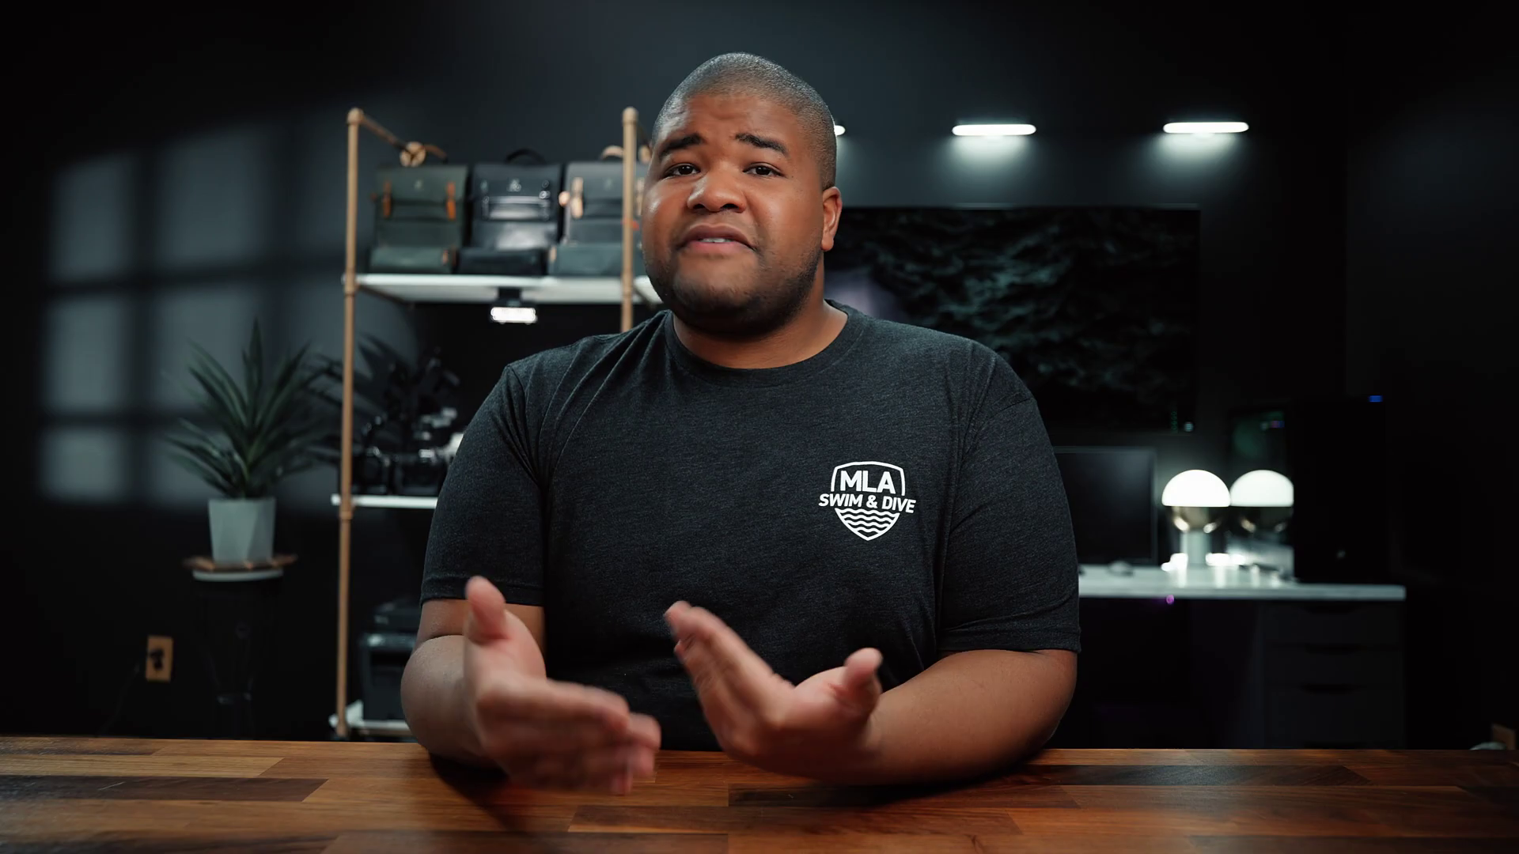